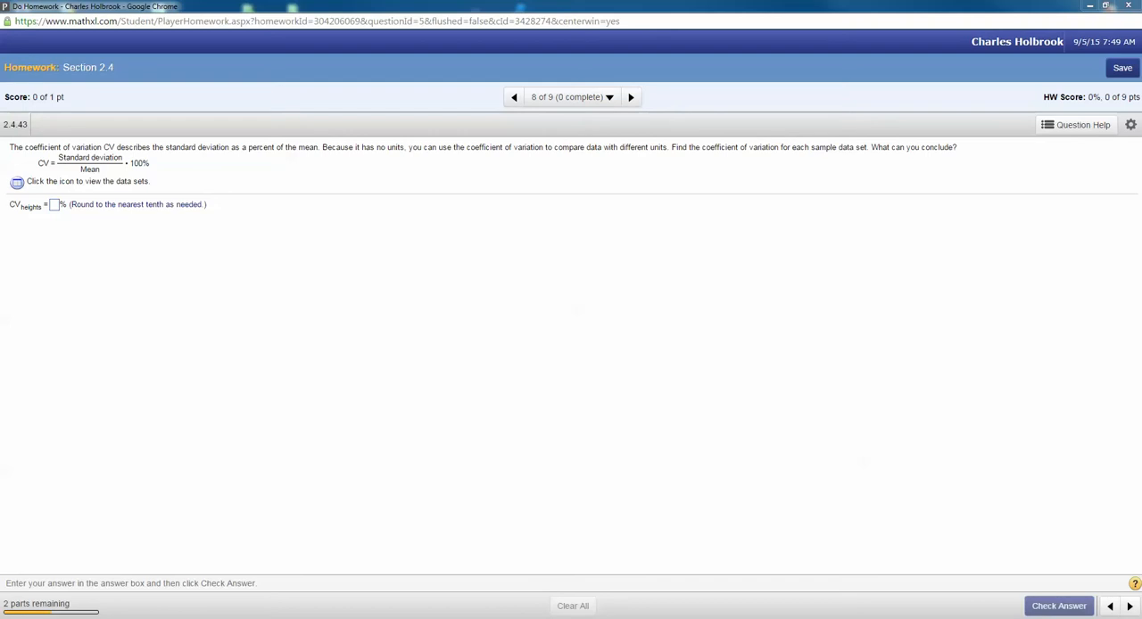
Step: Mark the coefficient of variation formula with a blue bracket, and briefly view the data table before closing it
mouse_move(39, 154)
mouse_down()
mouse_move(49, 175)
mouse_move(123, 178)
mouse_move(158, 153)
mouse_up()
click(17, 184)
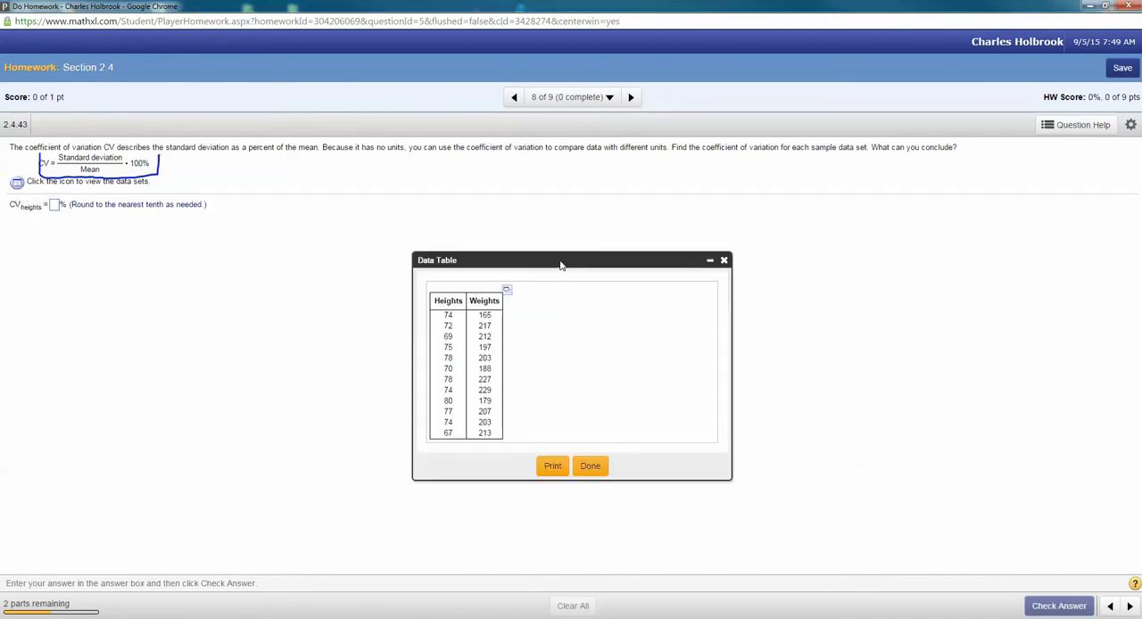
drag(559, 265, 166, 247)
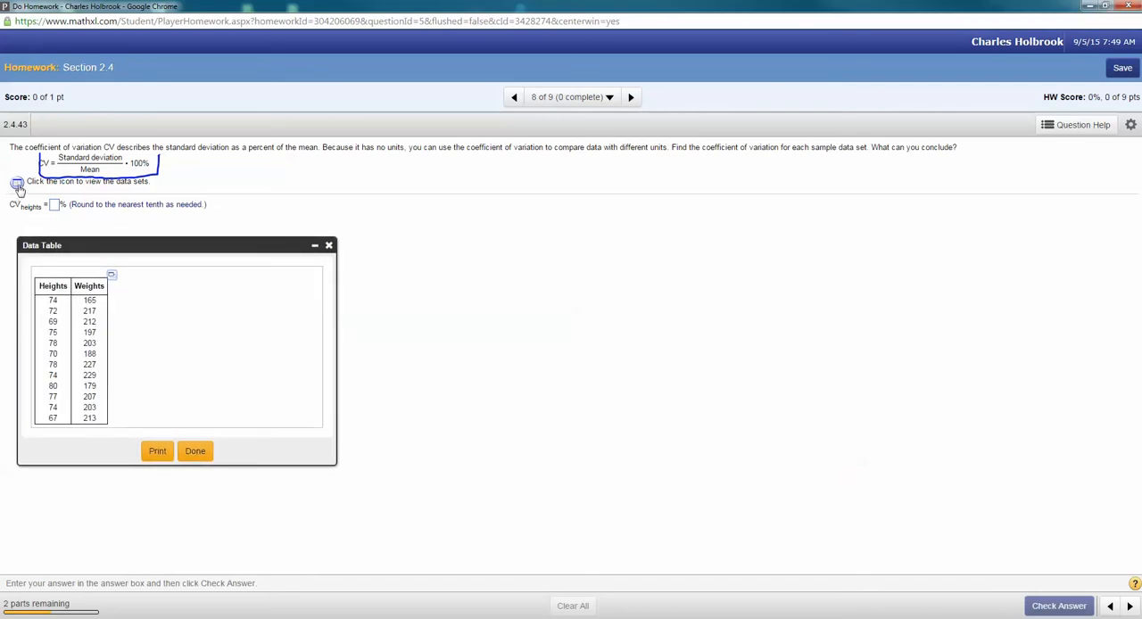
click(329, 246)
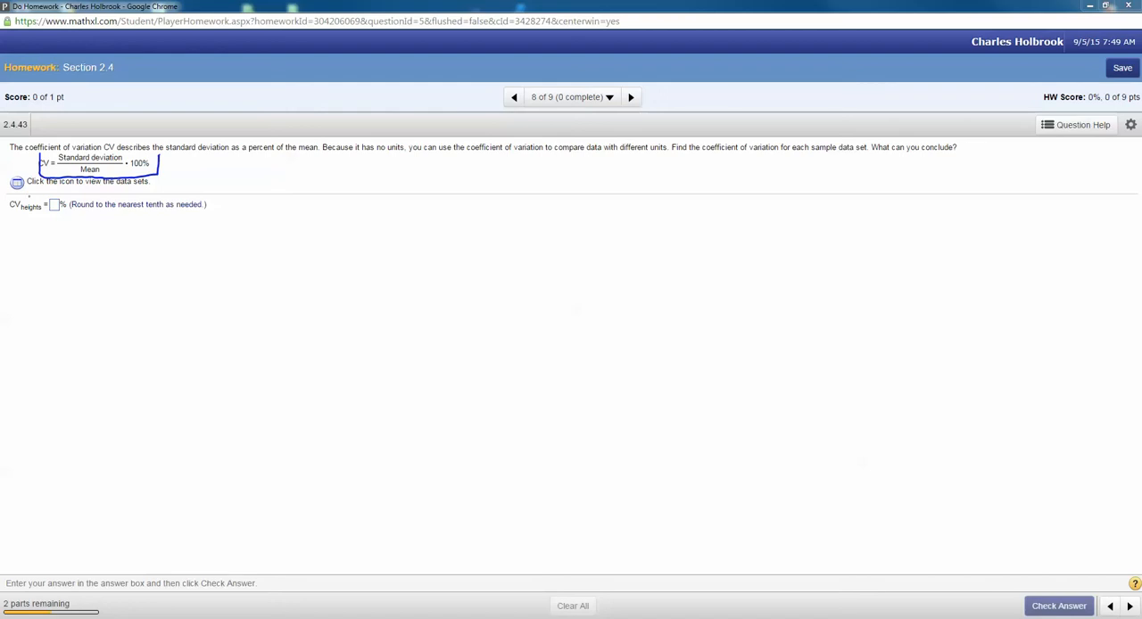
Step: Circle the data set icon in red, and open the data table beneath the CV heights answer line
mouse_move(21, 195)
mouse_down()
mouse_move(36, 180)
mouse_move(11, 193)
mouse_up()
click(18, 184)
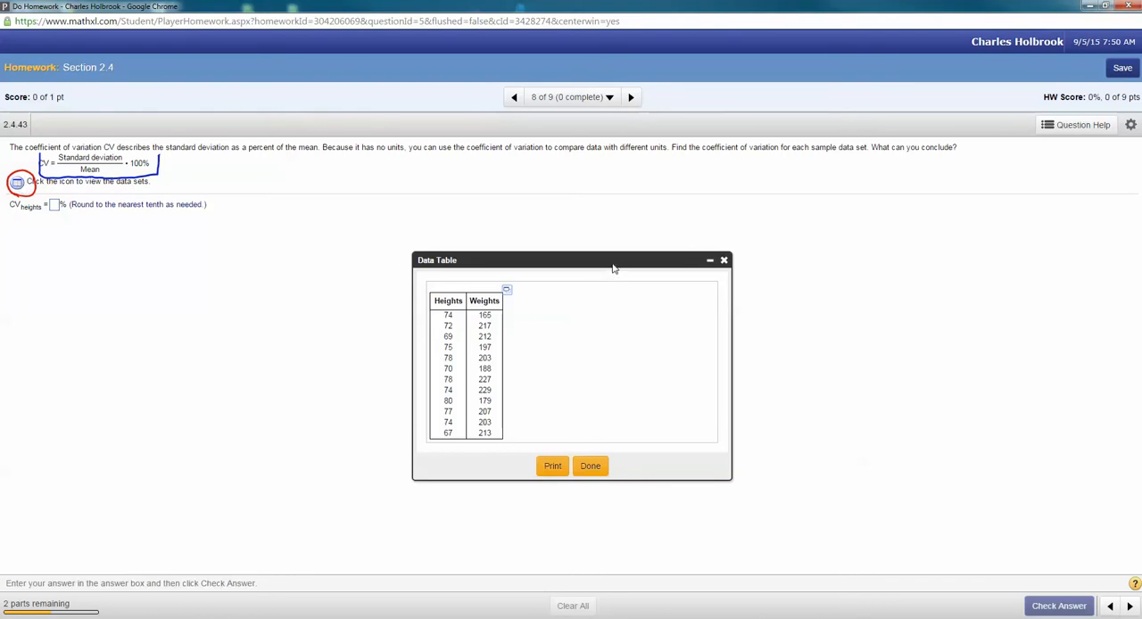
drag(574, 266, 208, 245)
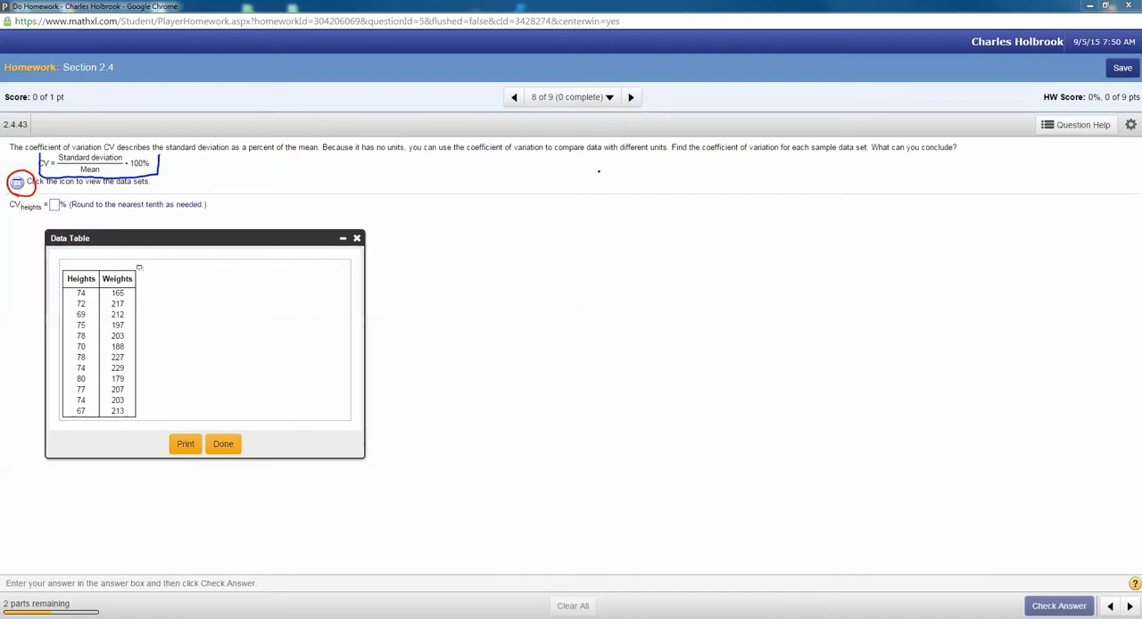
Step: Handwrite the formula CV = Standard Deviation / Mean (100%) in the blank area beside the data table
mouse_move(601, 173)
mouse_down()
mouse_move(604, 193)
mouse_move(632, 171)
mouse_up()
mouse_move(616, 177)
mouse_down()
mouse_move(630, 173)
mouse_move(583, 186)
mouse_move(606, 194)
mouse_move(662, 184)
mouse_move(713, 160)
mouse_up()
mouse_move(707, 157)
mouse_down()
mouse_move(708, 175)
mouse_move(740, 174)
mouse_move(757, 151)
mouse_move(775, 174)
mouse_move(798, 155)
mouse_move(819, 175)
mouse_up()
drag(815, 168, 829, 173)
click(847, 169)
drag(832, 165, 919, 168)
drag(682, 183, 918, 180)
mouse_move(744, 211)
mouse_down()
mouse_move(771, 198)
mouse_move(832, 201)
mouse_up()
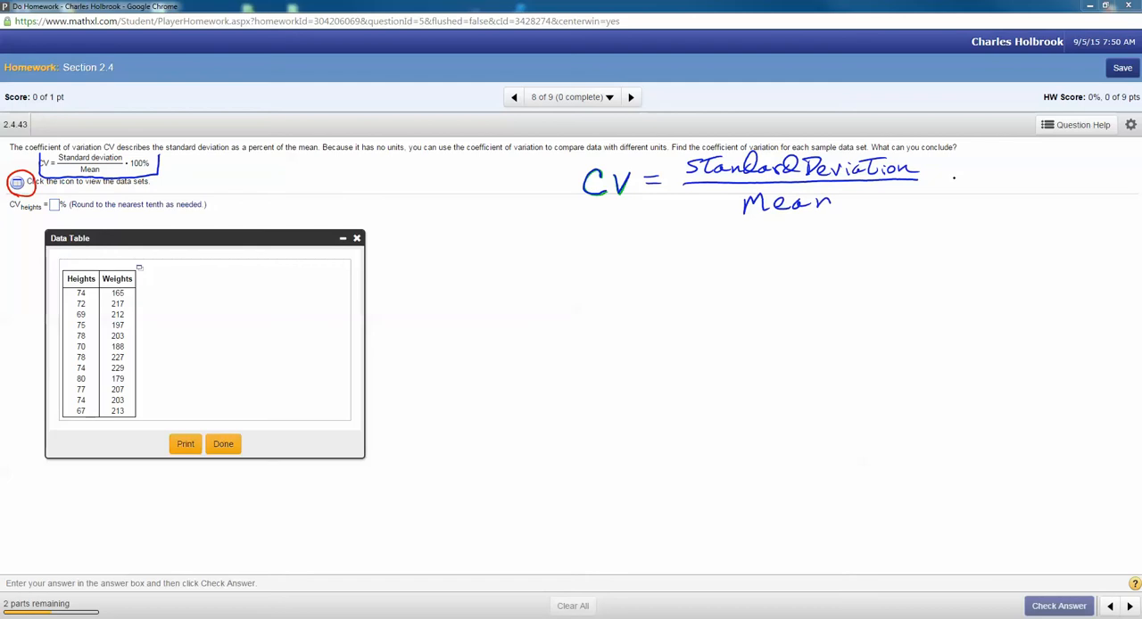
mouse_move(933, 169)
mouse_down()
mouse_move(933, 203)
mouse_move(949, 175)
mouse_move(991, 170)
mouse_move(990, 189)
mouse_move(1010, 204)
mouse_up()
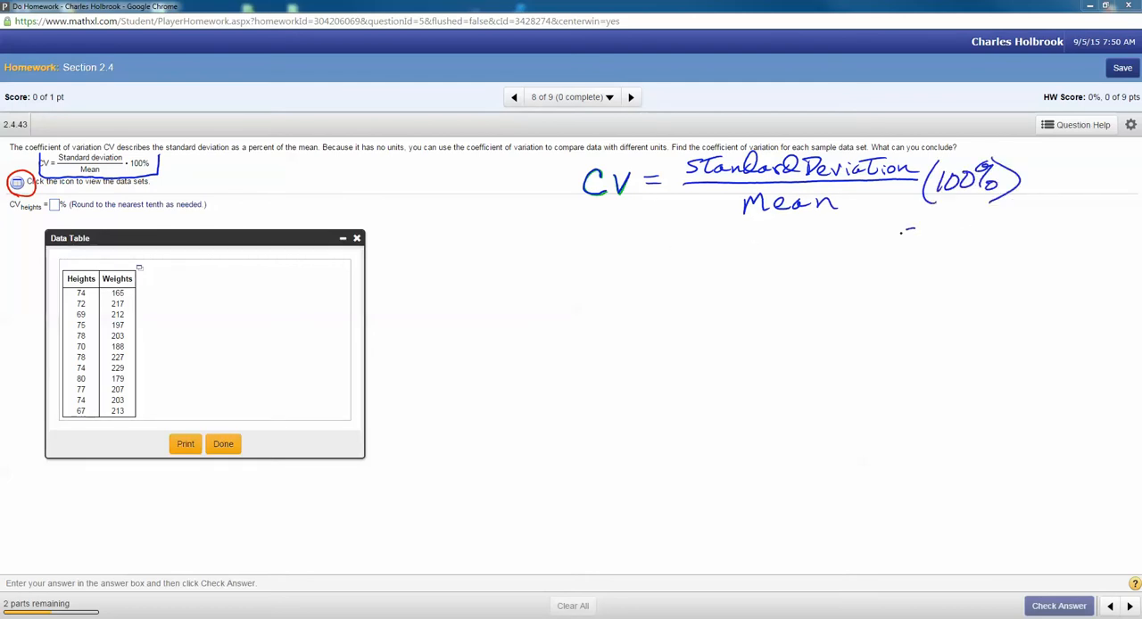
Step: Handwrite the example values SD = 2.54 and Mean = 27.4 beneath the formula
mouse_move(911, 230)
mouse_down()
mouse_move(899, 246)
mouse_move(917, 247)
mouse_up()
mouse_move(917, 229)
mouse_down()
mouse_move(918, 246)
mouse_move(955, 231)
mouse_up()
mouse_move(940, 240)
mouse_down()
mouse_move(979, 247)
mouse_move(1024, 235)
mouse_move(1024, 250)
mouse_up()
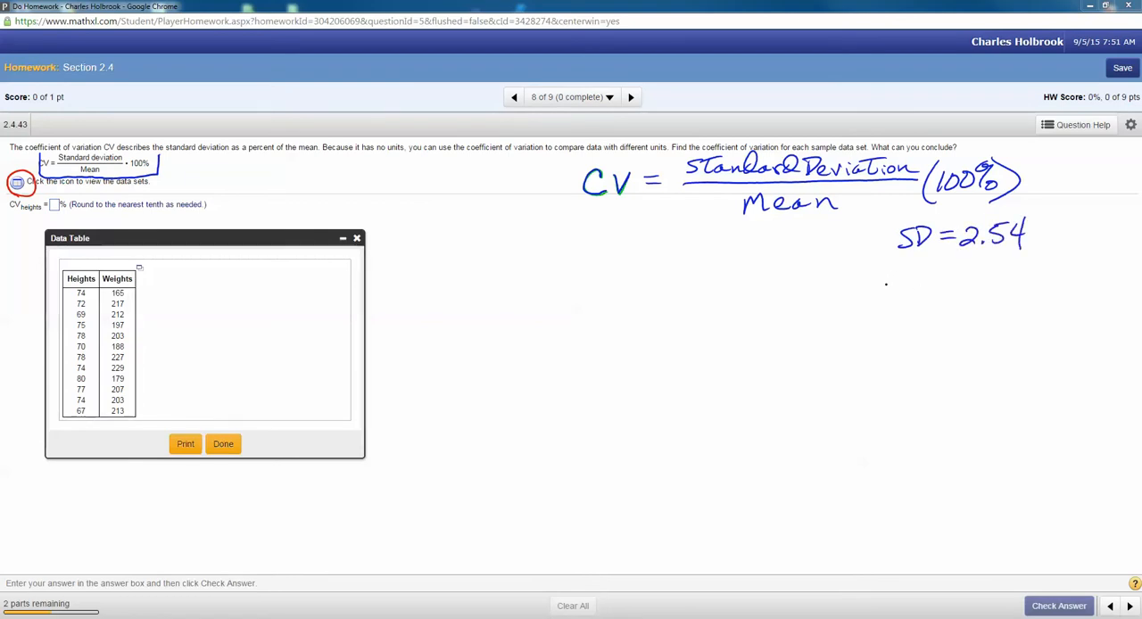
drag(880, 287, 915, 286)
drag(922, 275, 931, 284)
drag(933, 284, 1019, 271)
drag(1017, 255, 1018, 281)
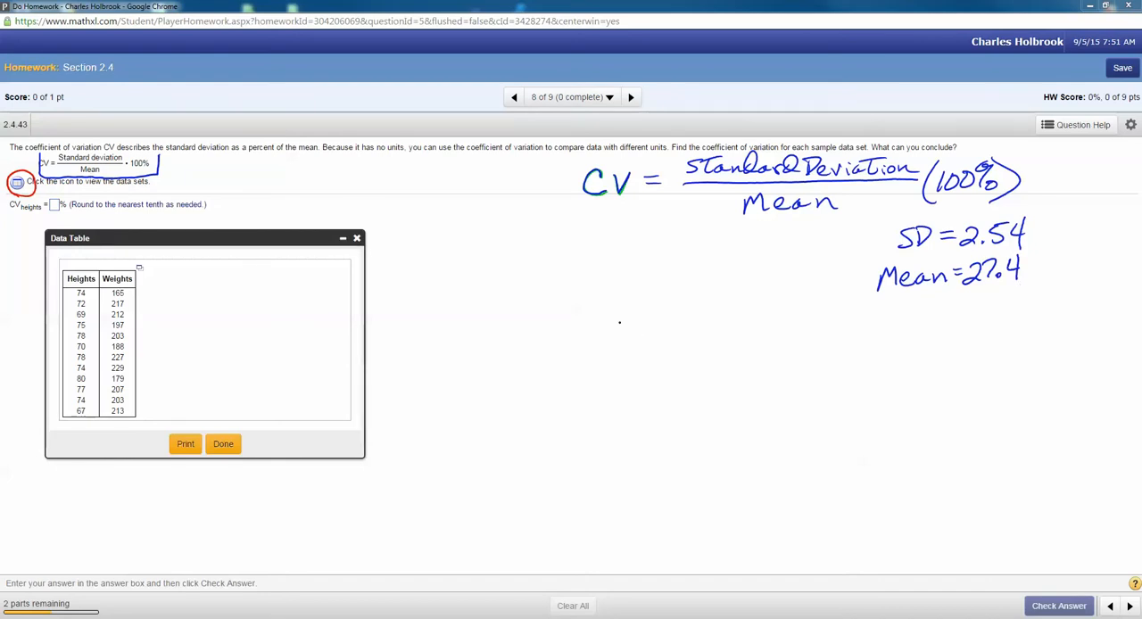
Step: Handwrite the substituted calculation CV = 2.54 / 27.4 (100%) below the example values
mouse_move(620, 321)
mouse_down()
mouse_move(606, 326)
mouse_move(619, 342)
mouse_up()
mouse_move(627, 321)
mouse_down()
mouse_move(633, 332)
mouse_move(642, 320)
mouse_move(666, 324)
mouse_up()
drag(652, 334, 724, 321)
click(720, 319)
mouse_move(728, 303)
mouse_down()
mouse_move(751, 312)
mouse_move(749, 322)
mouse_up()
drag(676, 328, 780, 326)
mouse_move(678, 342)
mouse_down()
mouse_move(697, 360)
mouse_move(740, 348)
mouse_up()
click(719, 355)
drag(736, 335, 733, 363)
drag(800, 302, 793, 350)
mouse_move(808, 312)
mouse_down()
mouse_move(811, 335)
mouse_move(821, 314)
mouse_up()
mouse_move(836, 314)
mouse_down()
mouse_move(831, 330)
mouse_move(840, 314)
mouse_move(848, 330)
mouse_up()
mouse_move(849, 305)
mouse_down()
mouse_move(876, 336)
mouse_move(858, 340)
mouse_up()
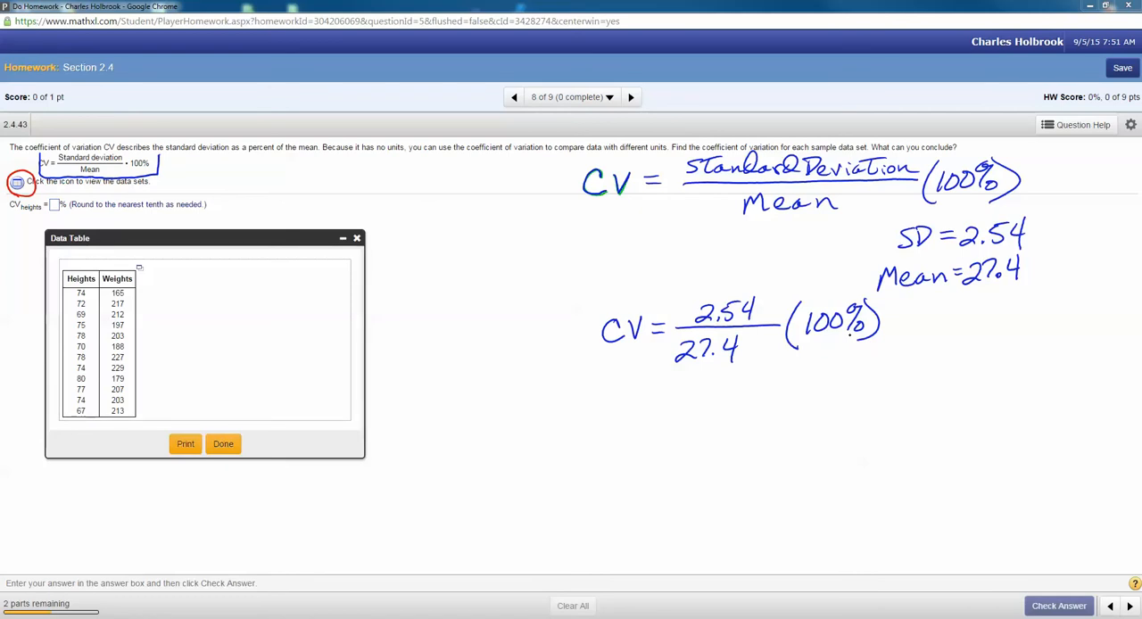
Step: Underline the rounding instruction and complete the handwritten calculation with = 9.3, clearing all annotations at the end
drag(889, 313, 907, 319)
drag(71, 213, 204, 208)
mouse_move(932, 303)
mouse_down()
mouse_move(927, 335)
mouse_move(964, 314)
mouse_move(952, 335)
mouse_up()
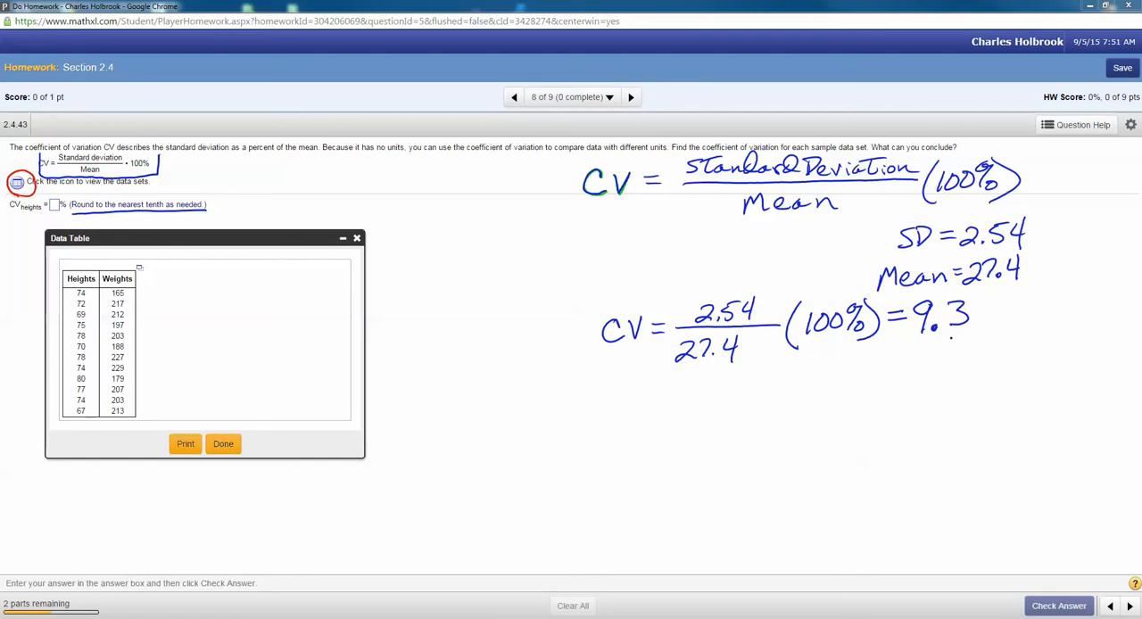
mouse_move(874, 222)
mouse_down()
mouse_move(849, 265)
mouse_move(858, 285)
mouse_up()
key(Escape)
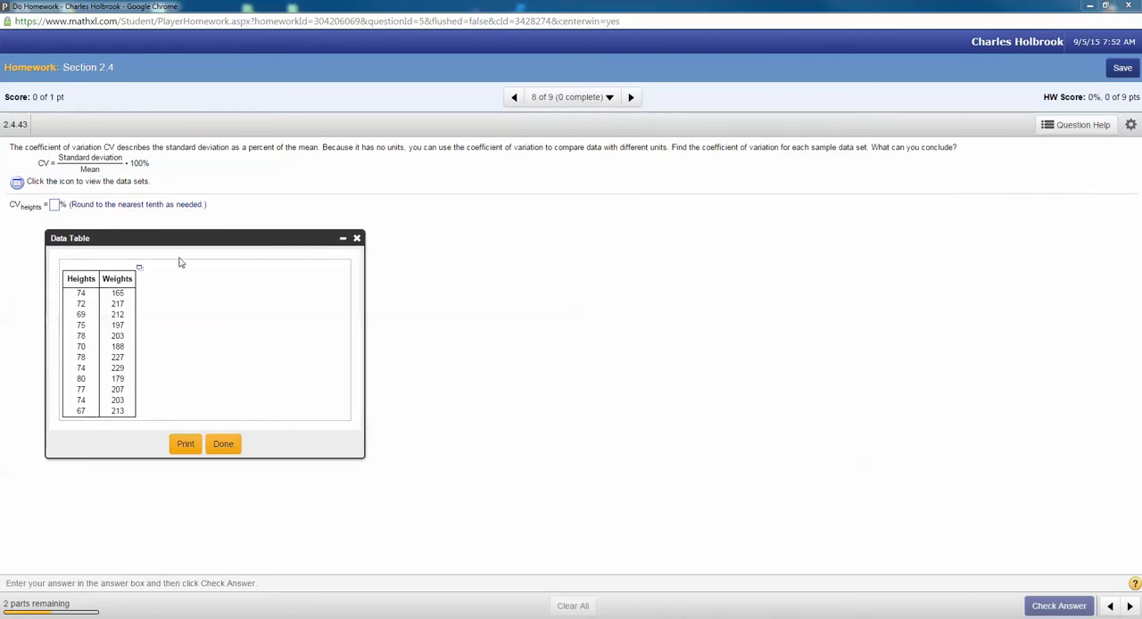
Step: Export the heights and weights table to Excel, saving it as data-9-5-2015-8-52 AM.xlsx in the Downloads folder
click(140, 269)
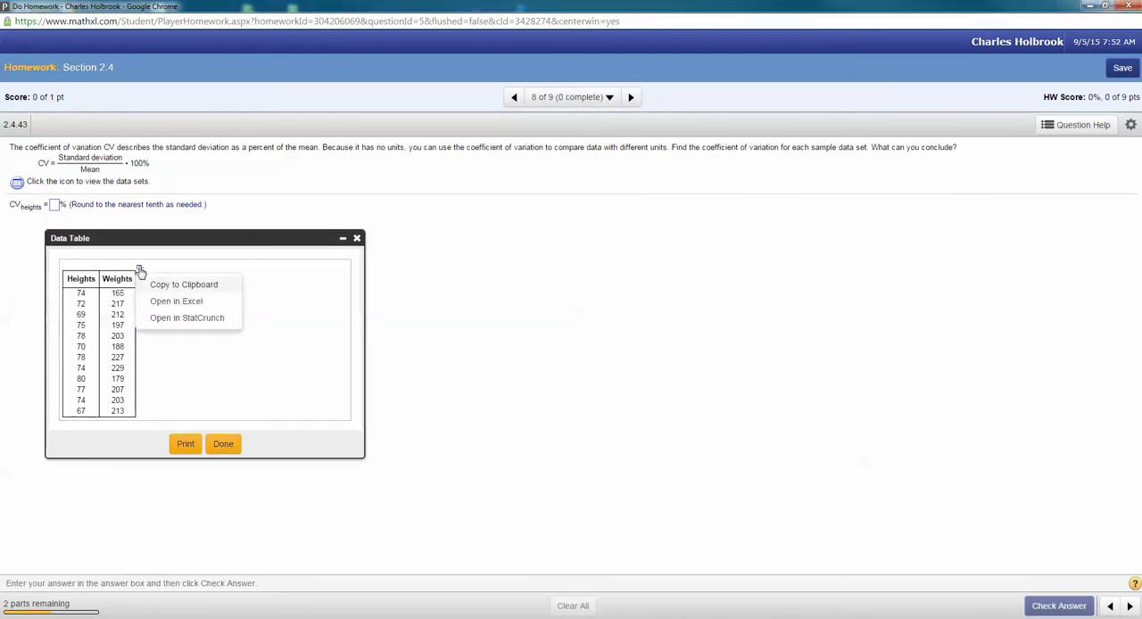
click(160, 323)
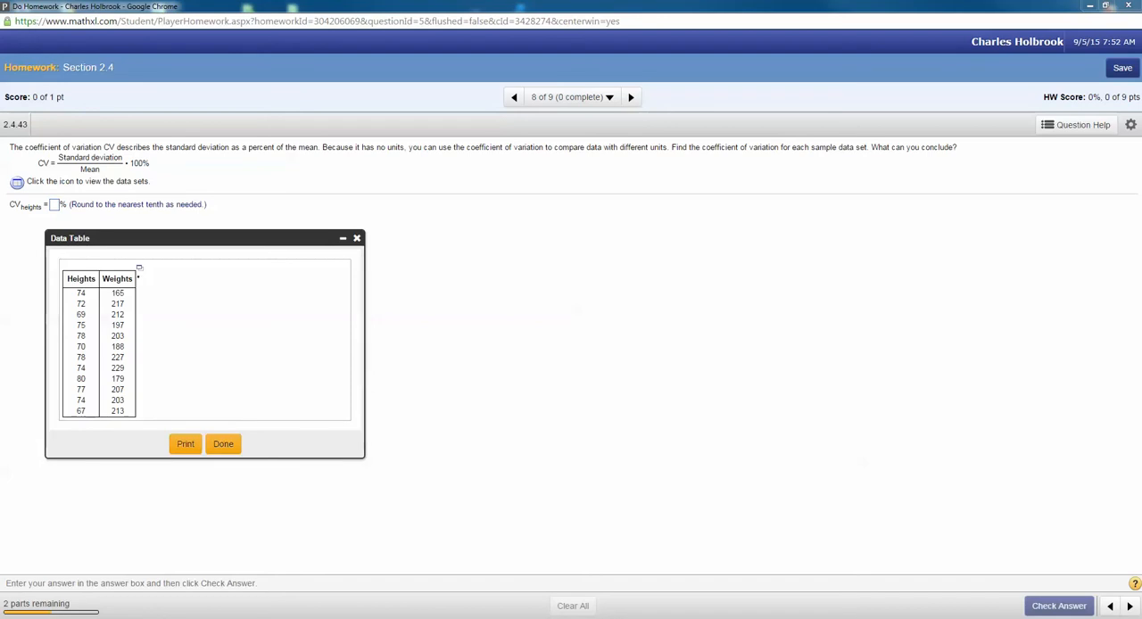
click(140, 267)
click(140, 268)
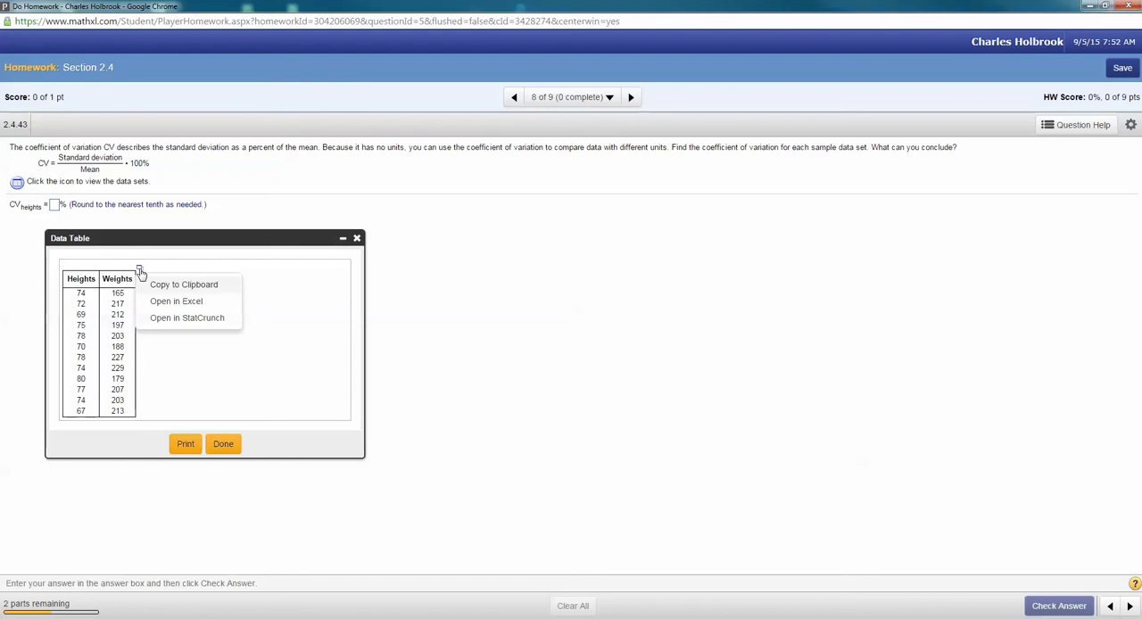
click(181, 303)
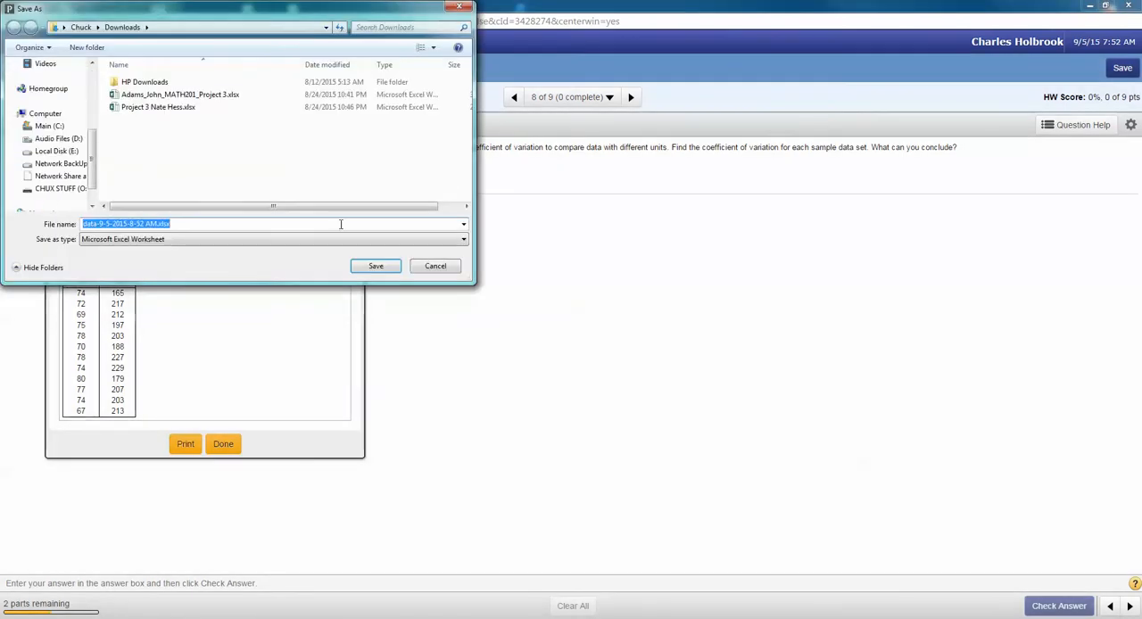
click(374, 268)
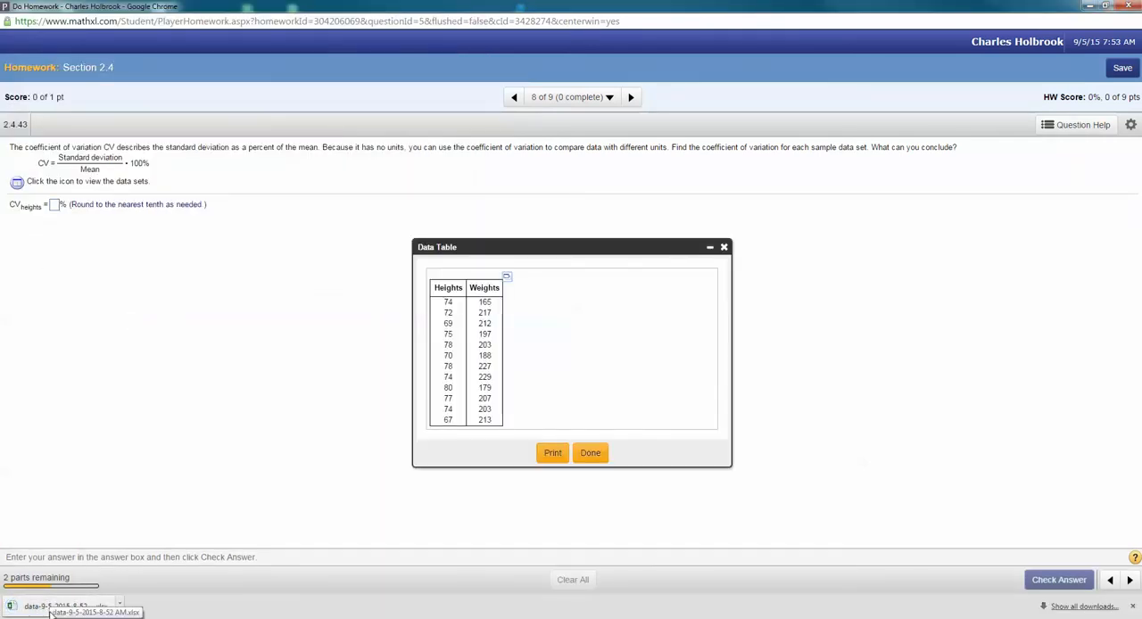
Step: Open the downloaded workbook in Excel with editing enabled, and minimize it to return to the homework
click(39, 610)
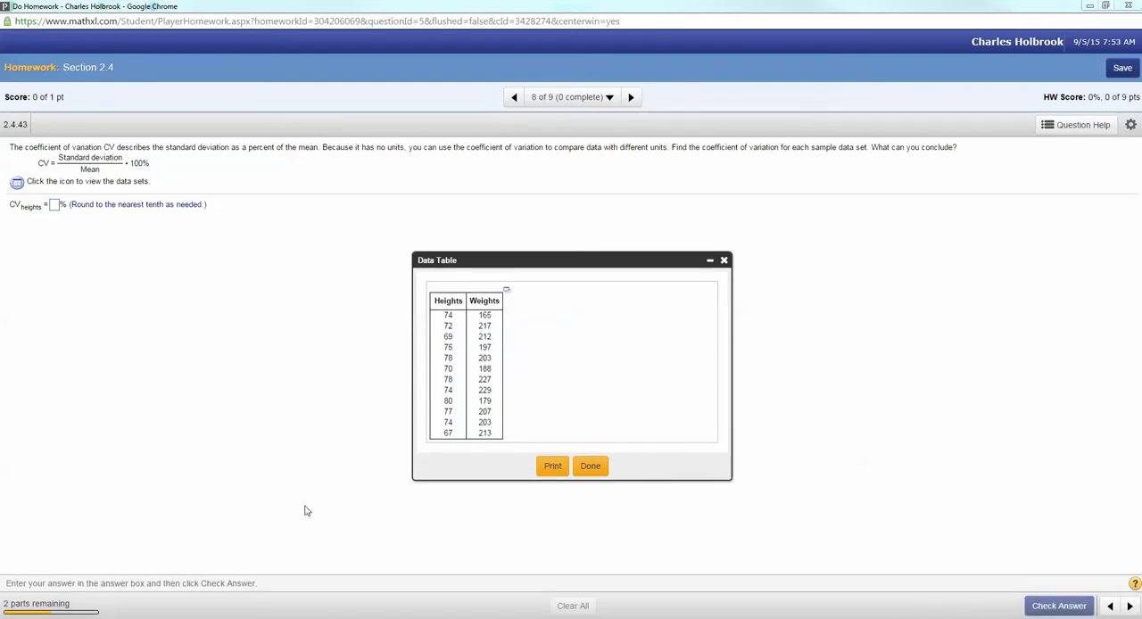
click(566, 577)
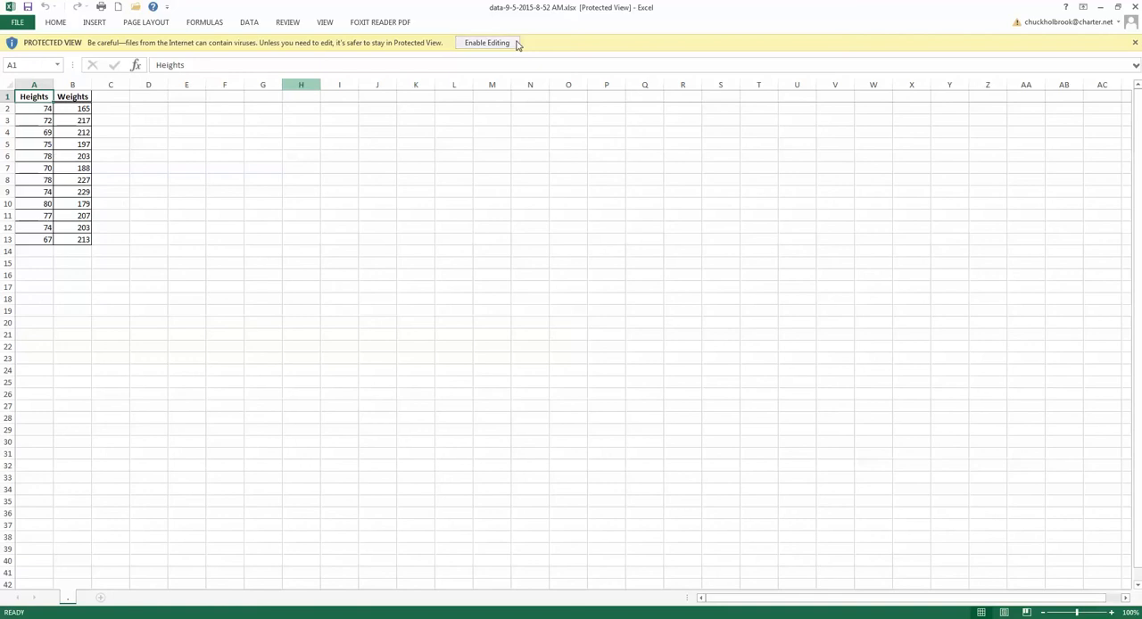
click(489, 44)
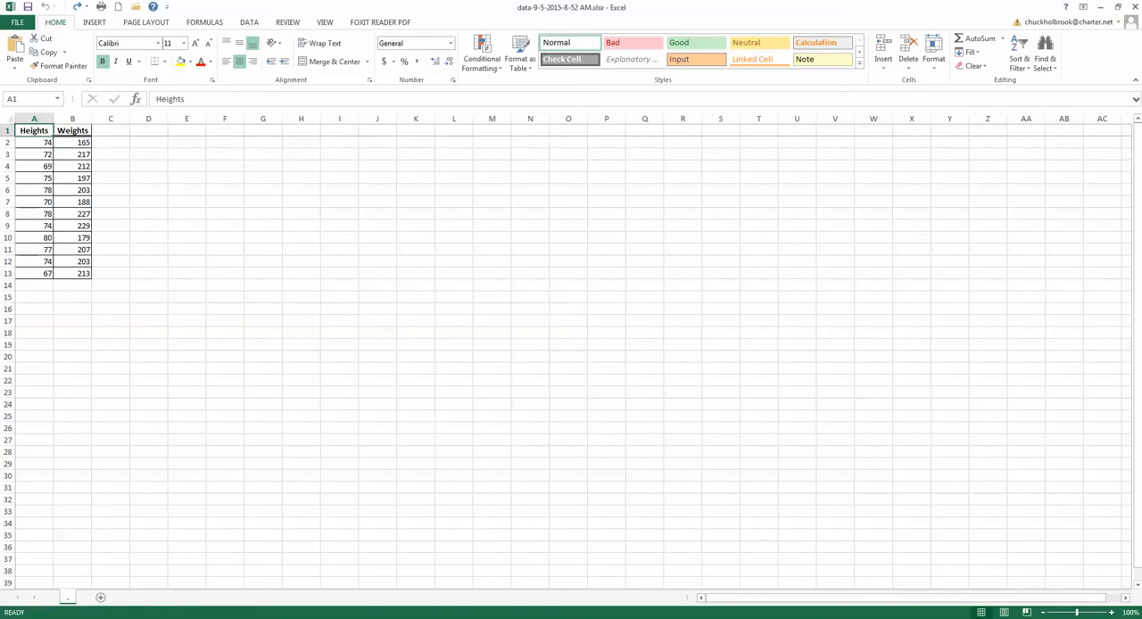
click(1099, 7)
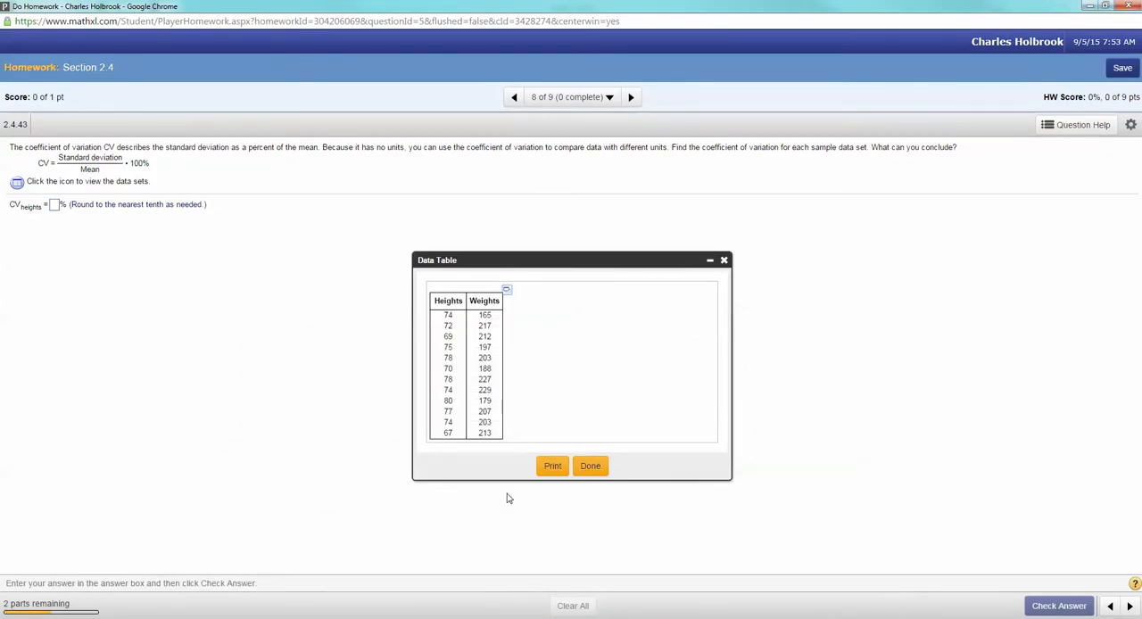
Step: Open the heights and weights data in StatCrunch, and reposition and enlarge its window over the homework page
click(508, 295)
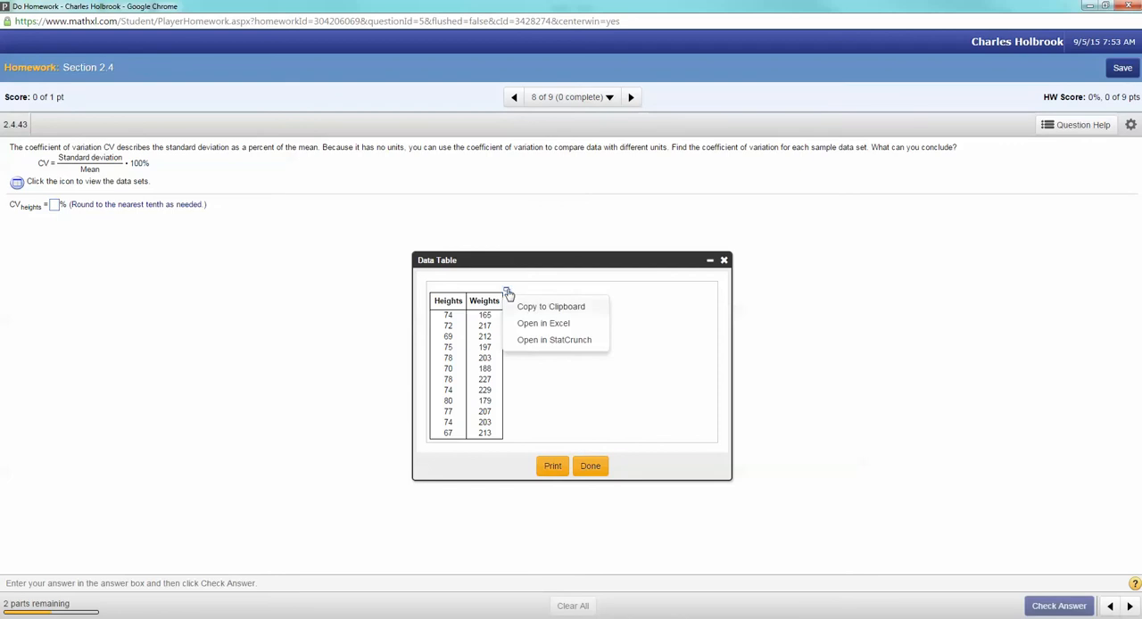
click(528, 343)
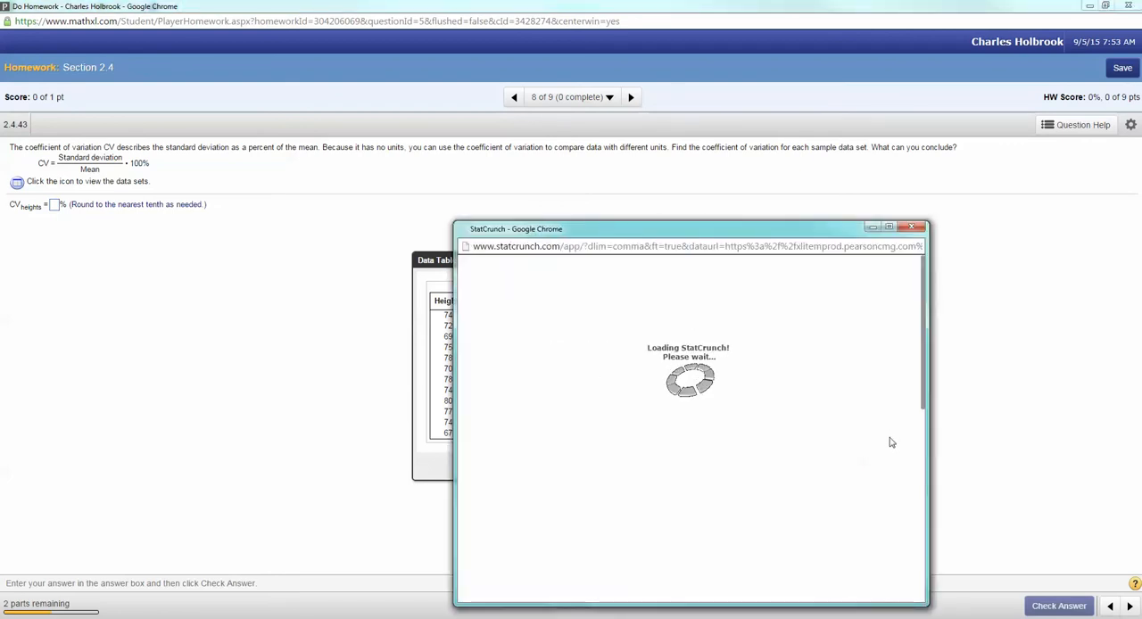
drag(775, 235, 537, 112)
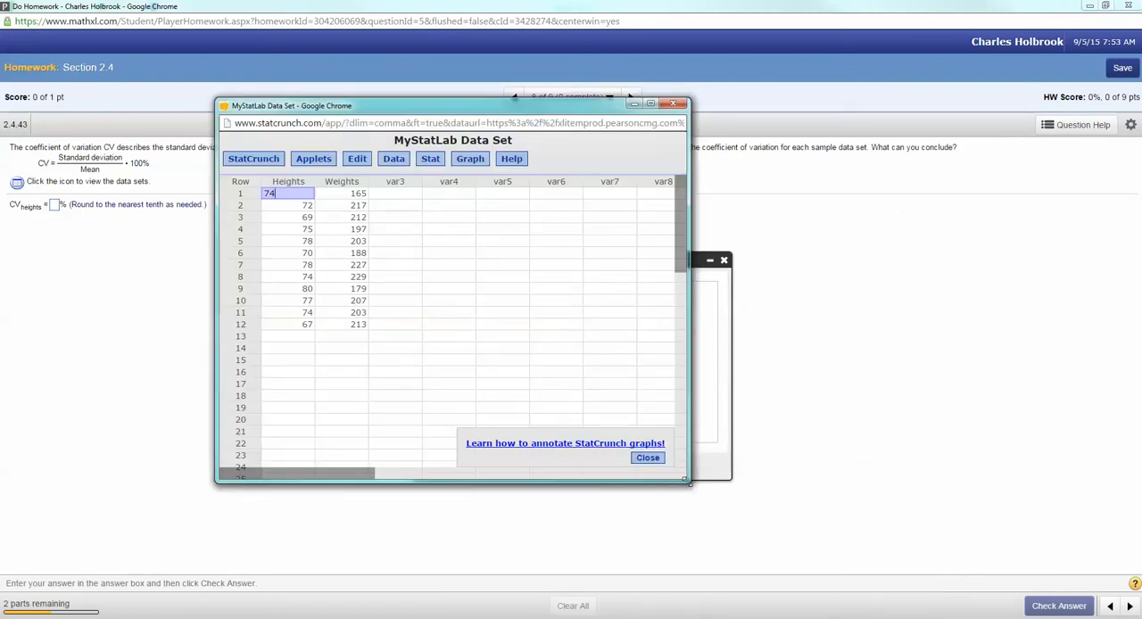
drag(686, 480, 870, 527)
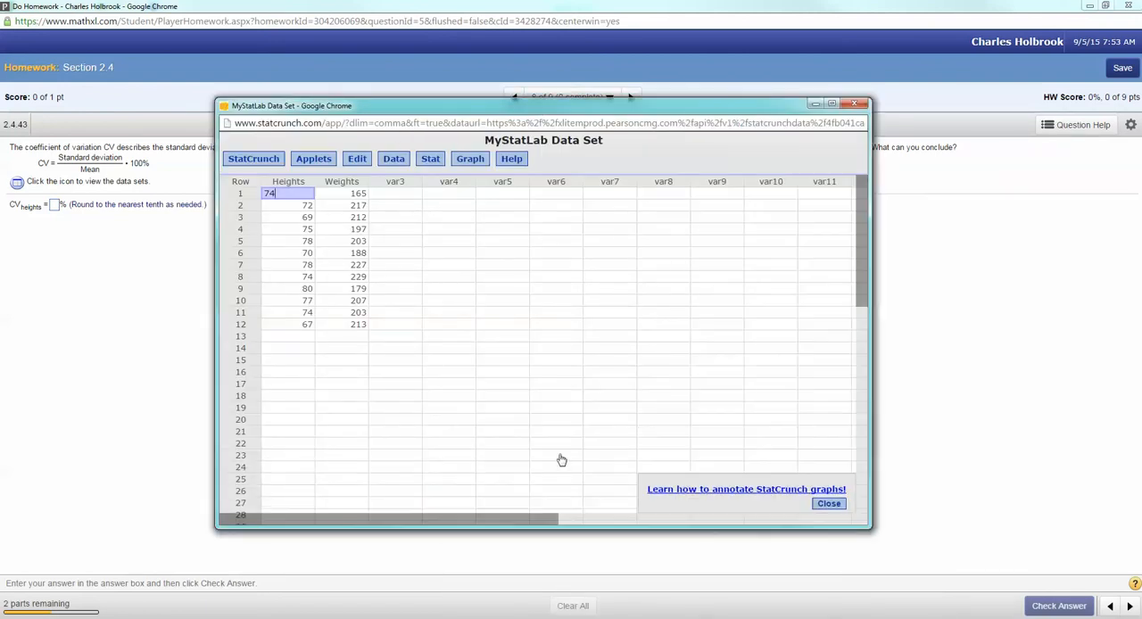
Step: Start column summary statistics in StatCrunch and select the Heights and Weights columns
click(432, 161)
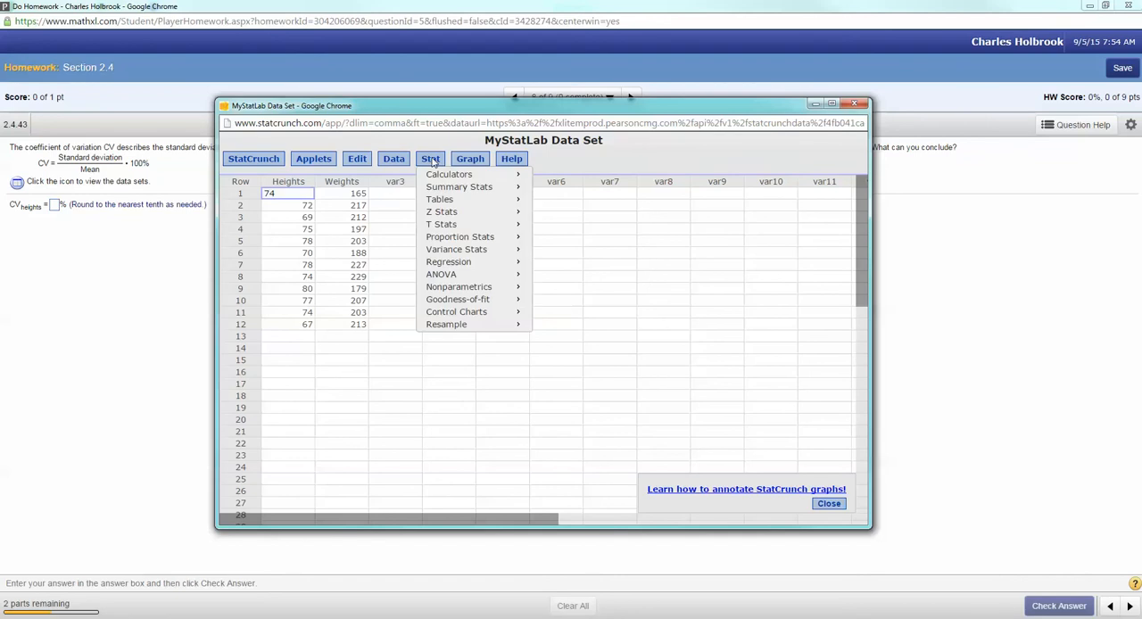
mouse_move(437, 190)
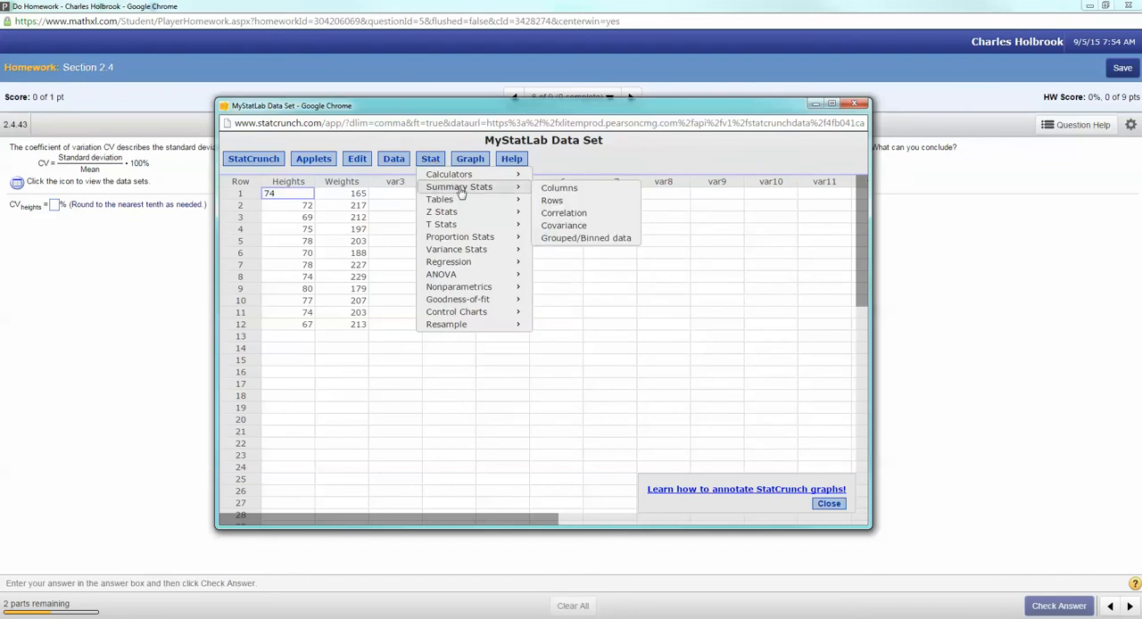
click(586, 190)
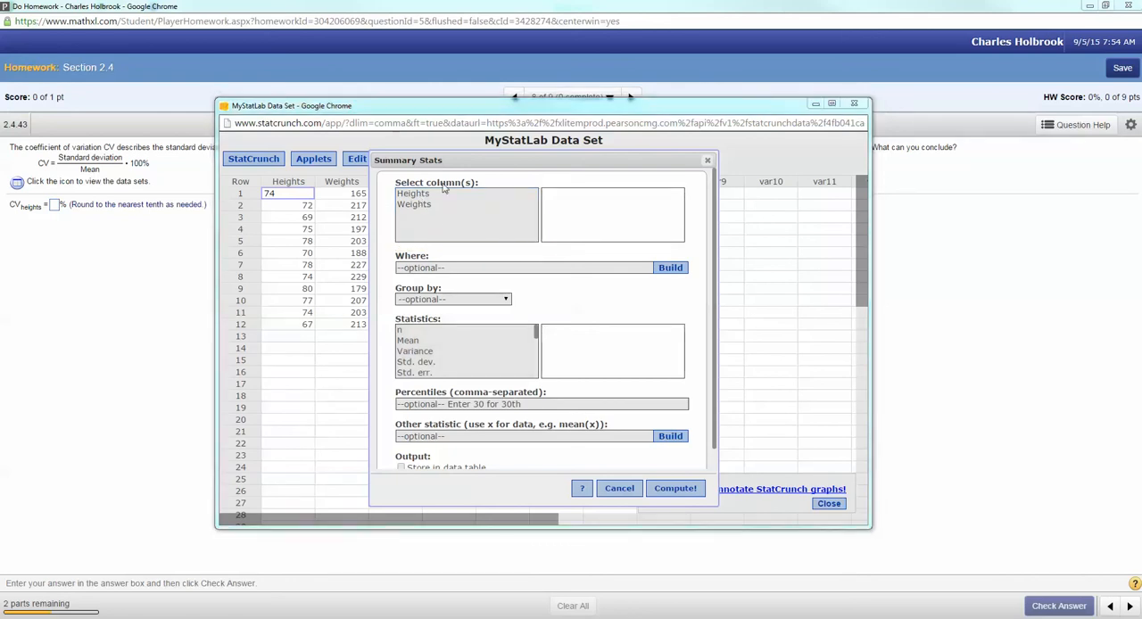
click(410, 195)
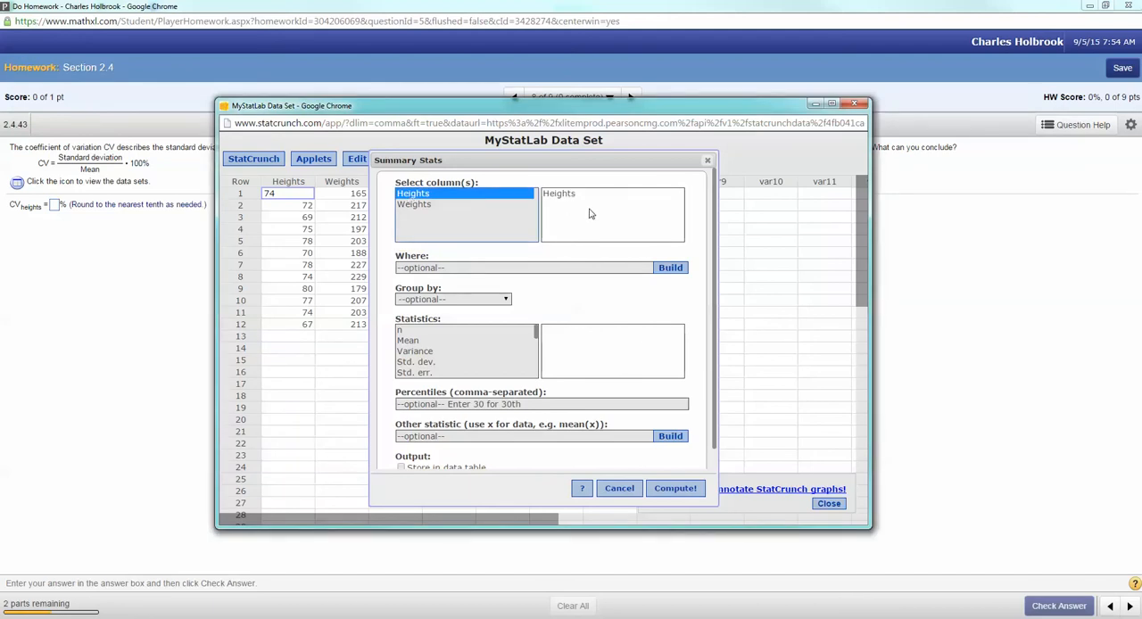
ctrl+click(413, 207)
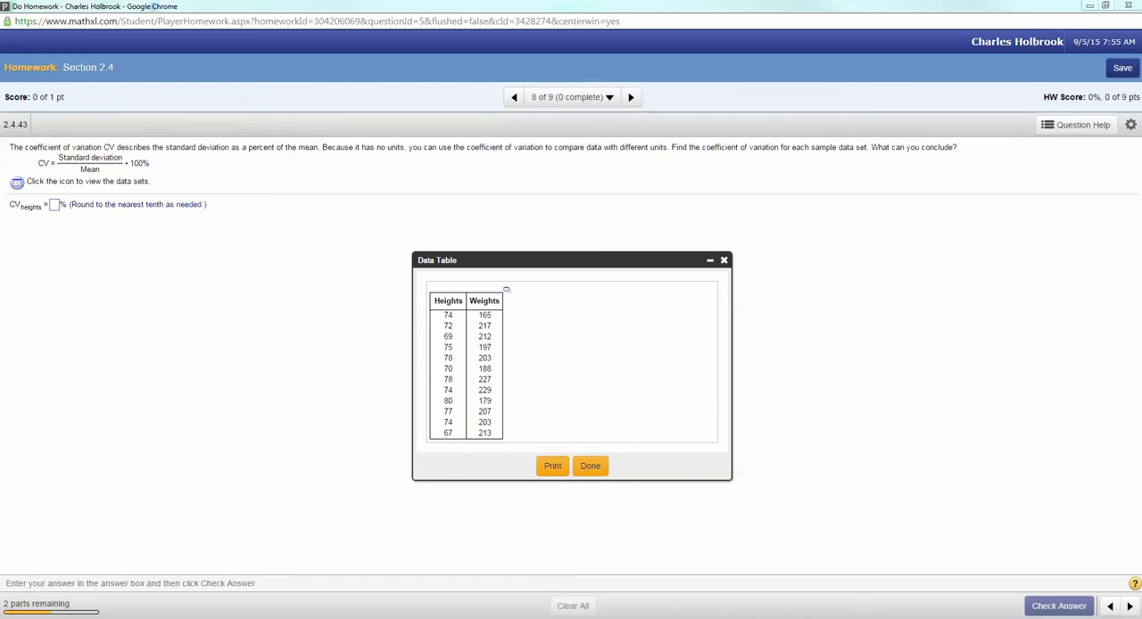
Step: Underline the instruction to find the coefficient of variation and circle the word "sample", clearing the marks at the end
drag(670, 158, 808, 158)
drag(881, 158, 901, 159)
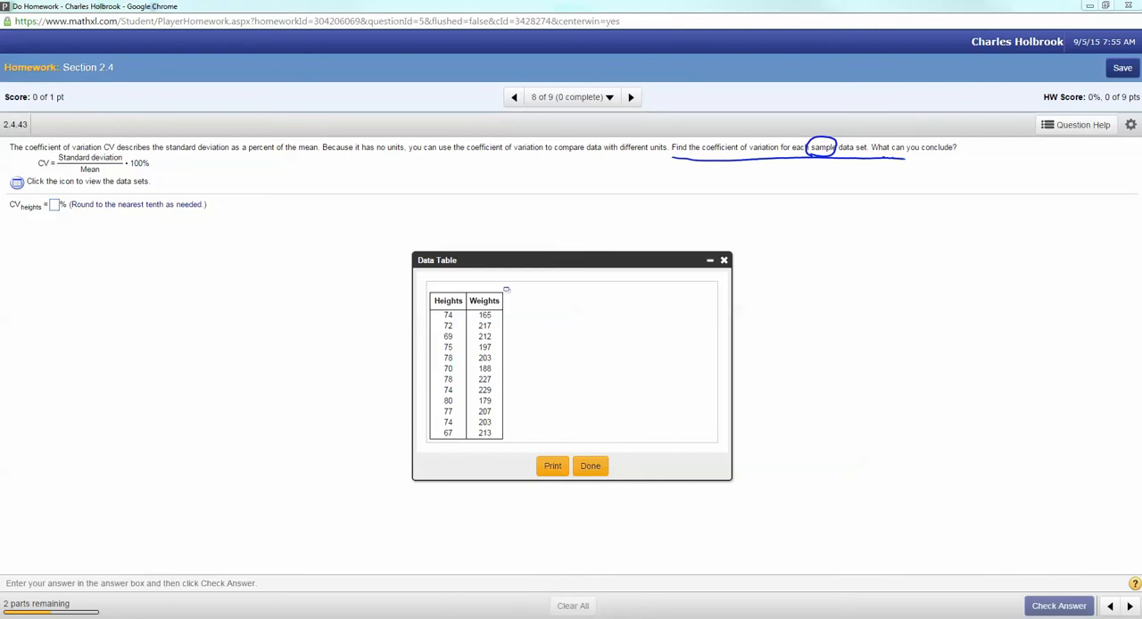
key(Escape)
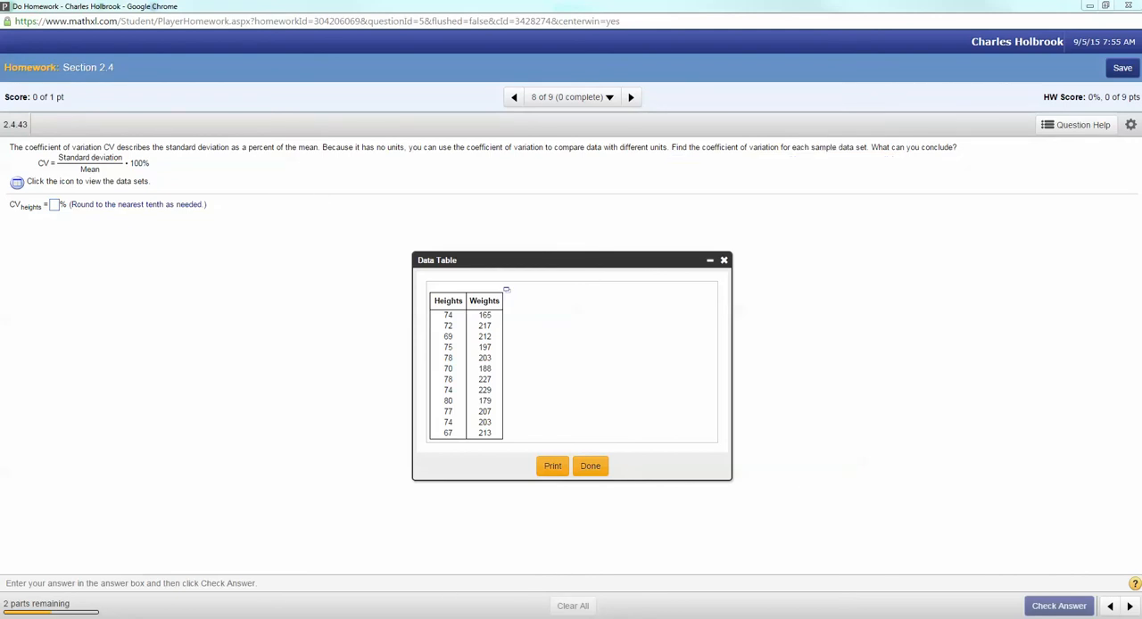
Step: Compute the Mean, Std. dev. and Coef. of var. for both columns in StatCrunch, and move the results beside the data
mouse_move(422, 618)
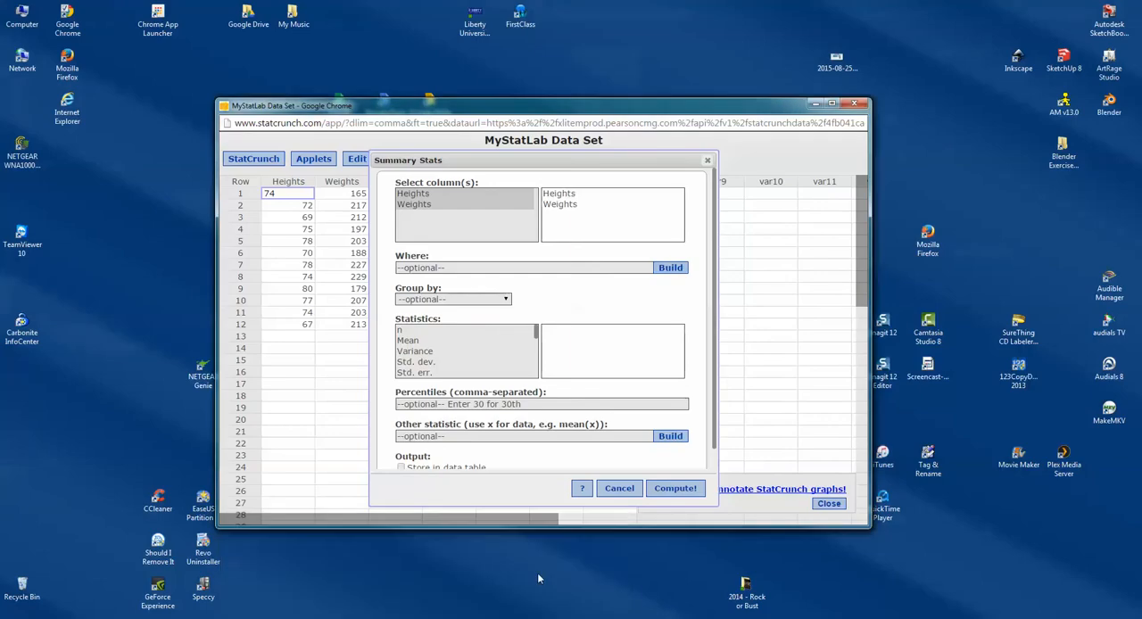
click(540, 571)
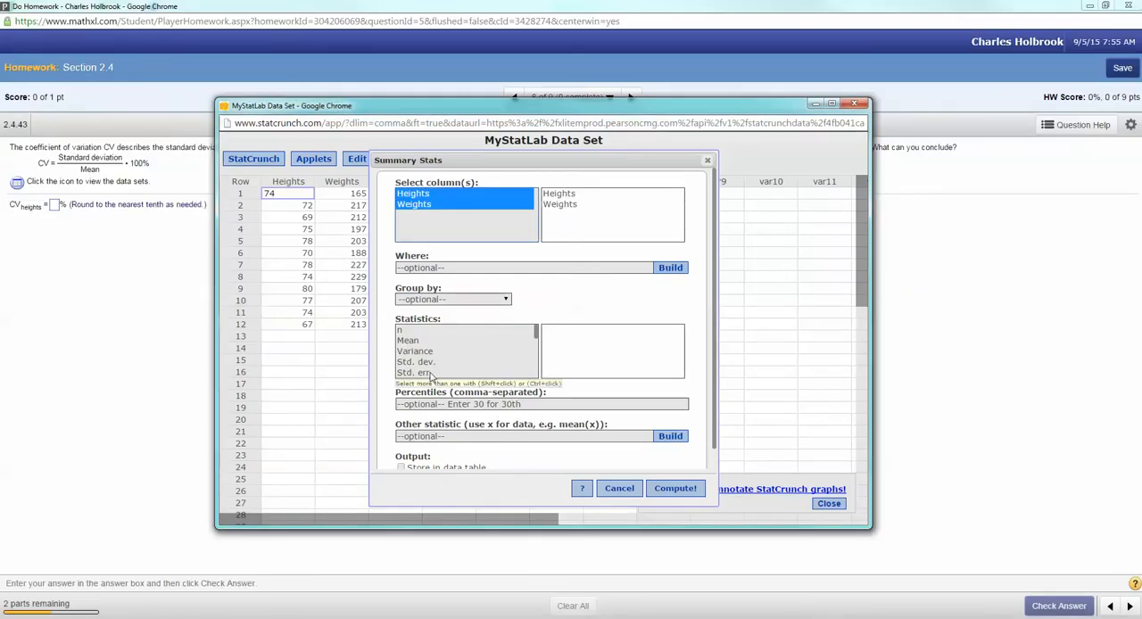
click(417, 343)
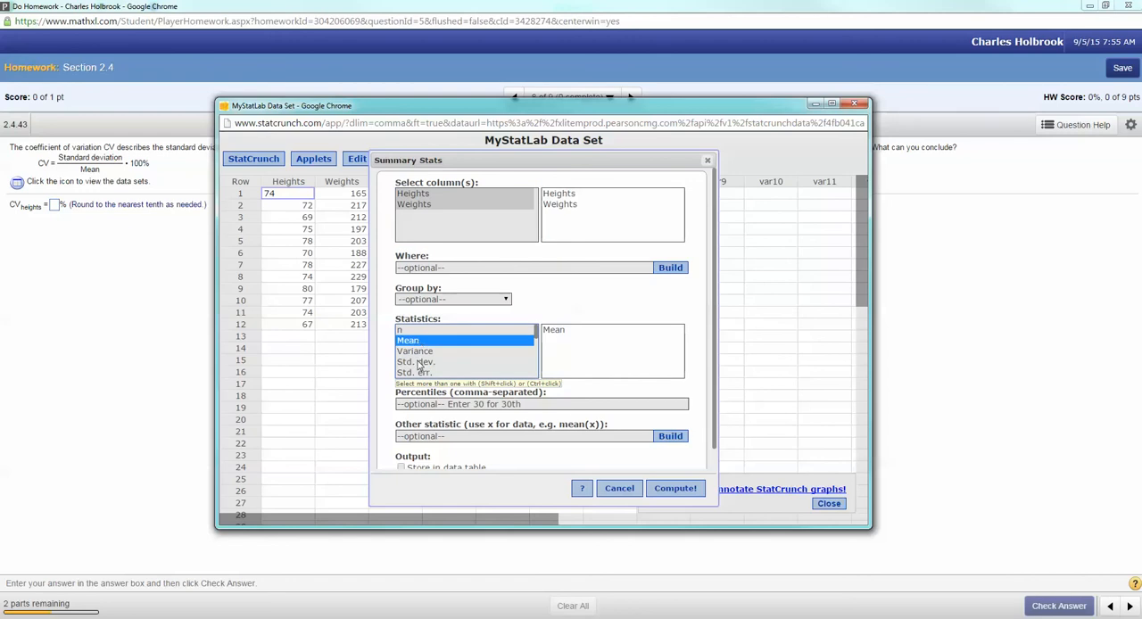
ctrl+click(417, 363)
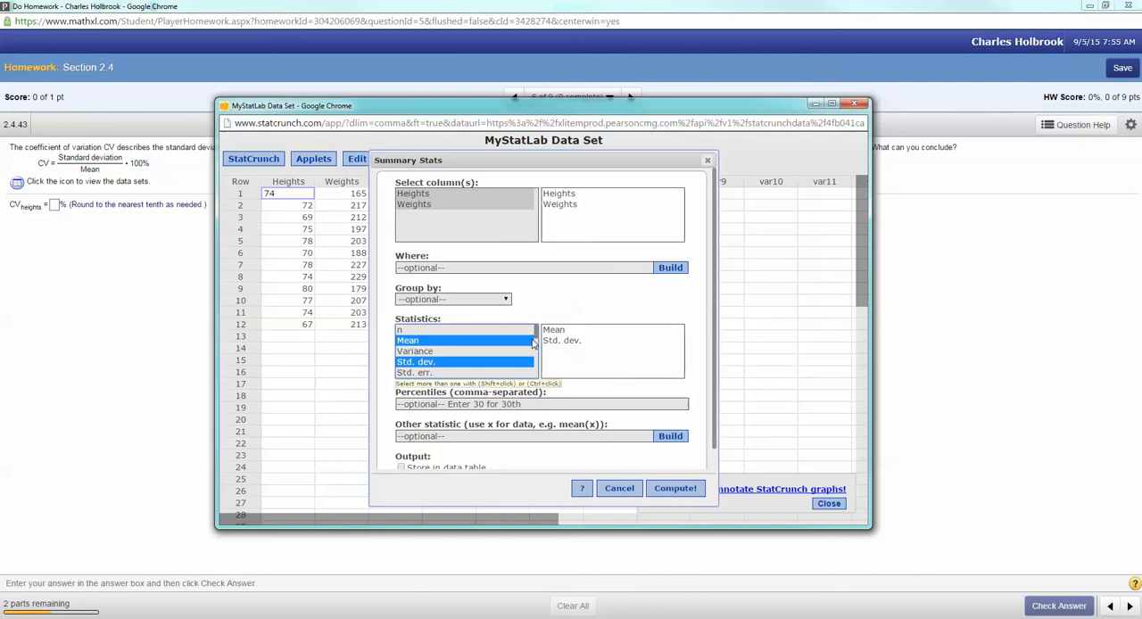
drag(536, 334, 536, 370)
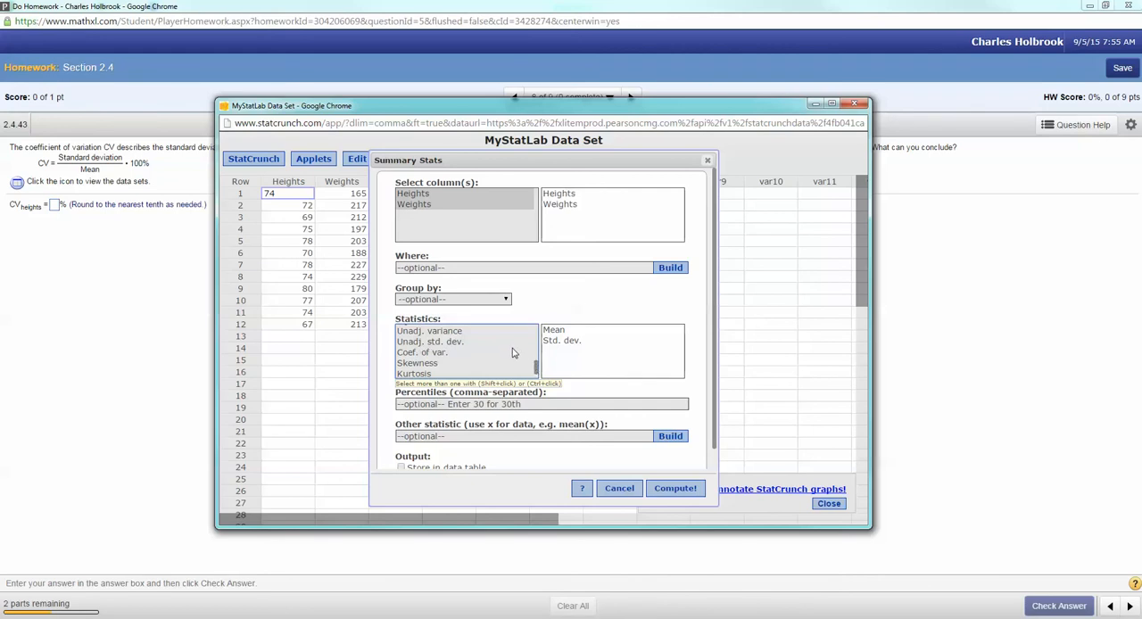
ctrl+click(435, 355)
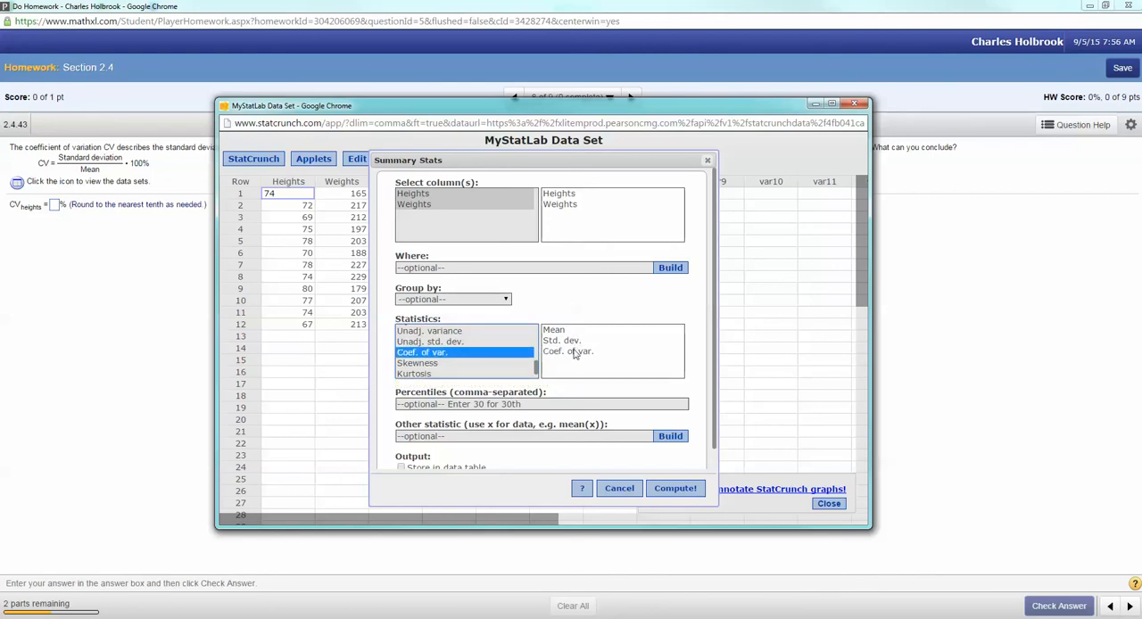
click(675, 489)
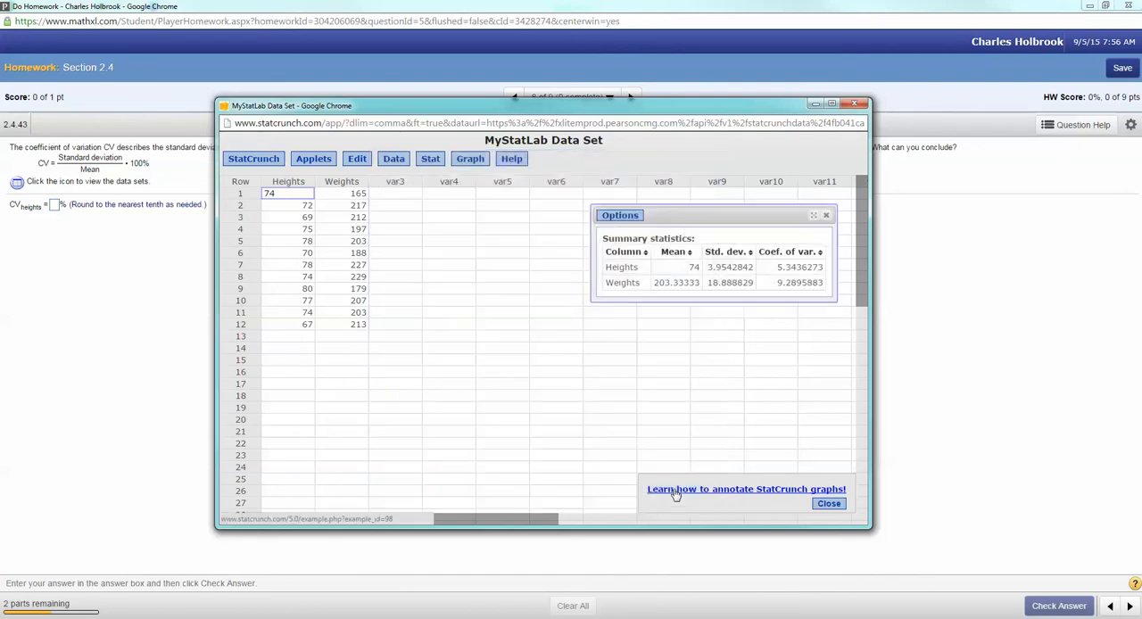
drag(738, 219, 580, 238)
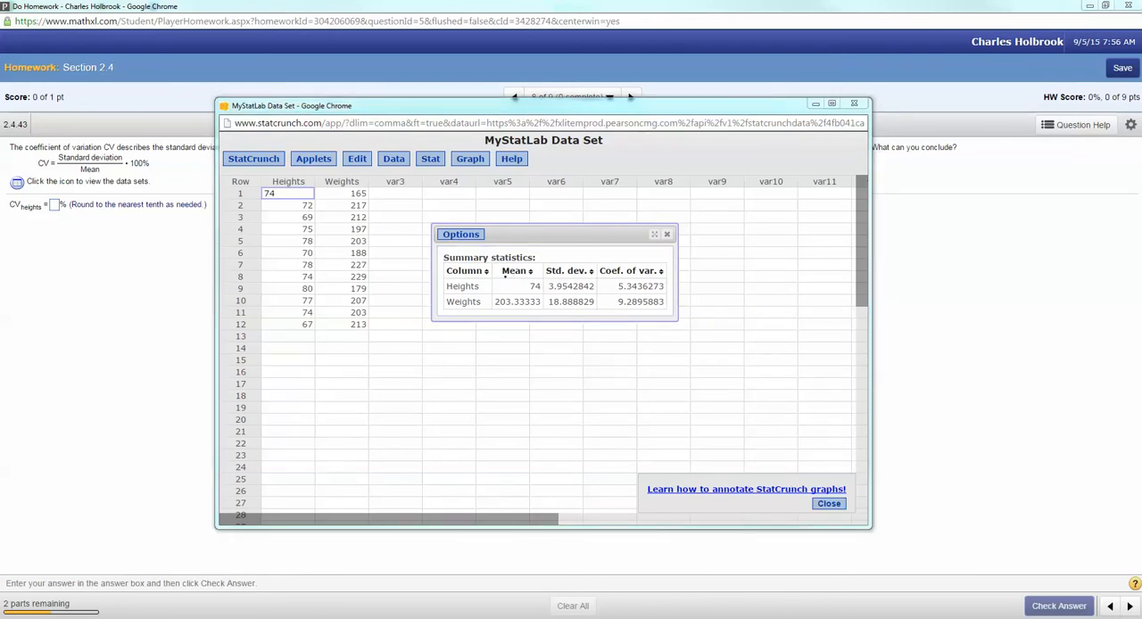
Step: Box the Mean, Std. dev. and Coef. of var. headings and draw arrows to the Heights and Weights rows
drag(536, 264, 496, 271)
drag(415, 288, 432, 286)
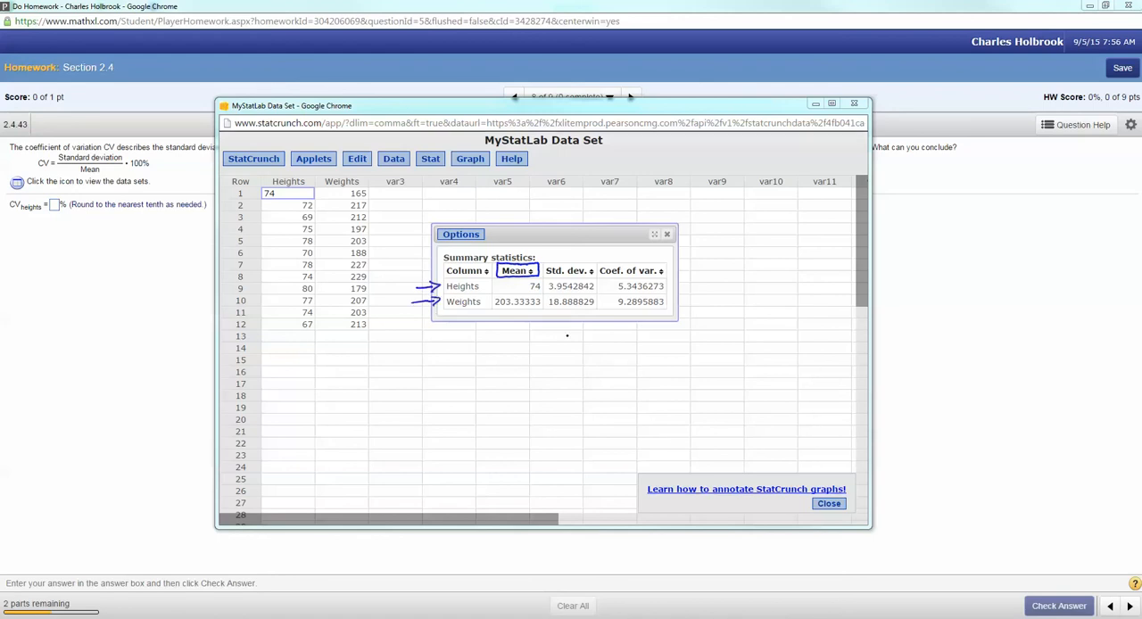
mouse_move(546, 279)
mouse_down()
mouse_move(576, 278)
mouse_move(558, 260)
mouse_move(542, 278)
mouse_up()
mouse_move(660, 260)
mouse_down()
mouse_move(593, 262)
mouse_move(598, 279)
mouse_up()
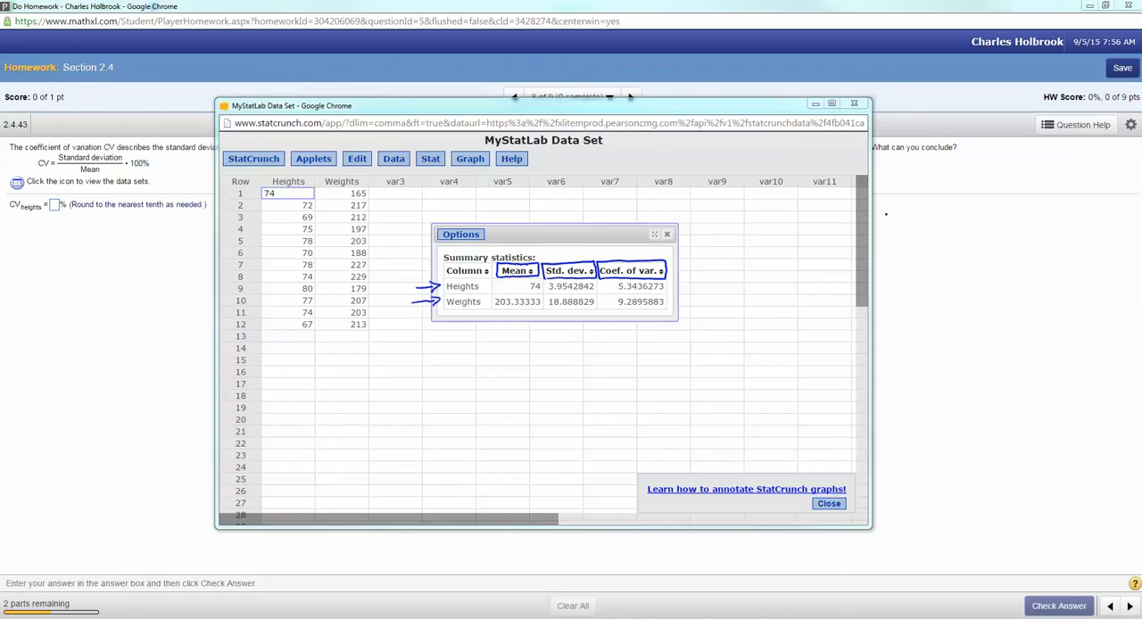
Step: Mark the Heights mean and standard deviation, and handwrite H = 3.9542842/74 (100%) beside the StatCrunch window
mouse_move(883, 210)
mouse_down()
mouse_move(883, 239)
mouse_move(892, 219)
mouse_up()
click(904, 219)
drag(524, 287, 599, 292)
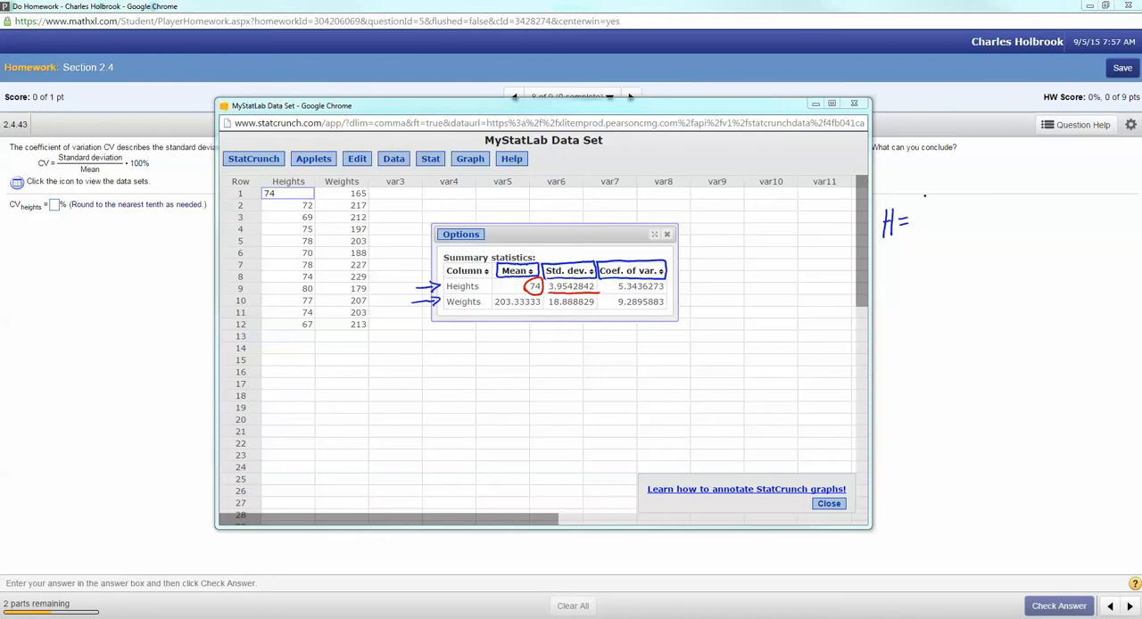
mouse_move(924, 193)
mouse_down()
mouse_move(928, 210)
mouse_move(949, 198)
mouse_move(958, 211)
mouse_move(978, 190)
mouse_move(1011, 208)
mouse_move(1028, 192)
mouse_move(1053, 208)
mouse_up()
click(1055, 208)
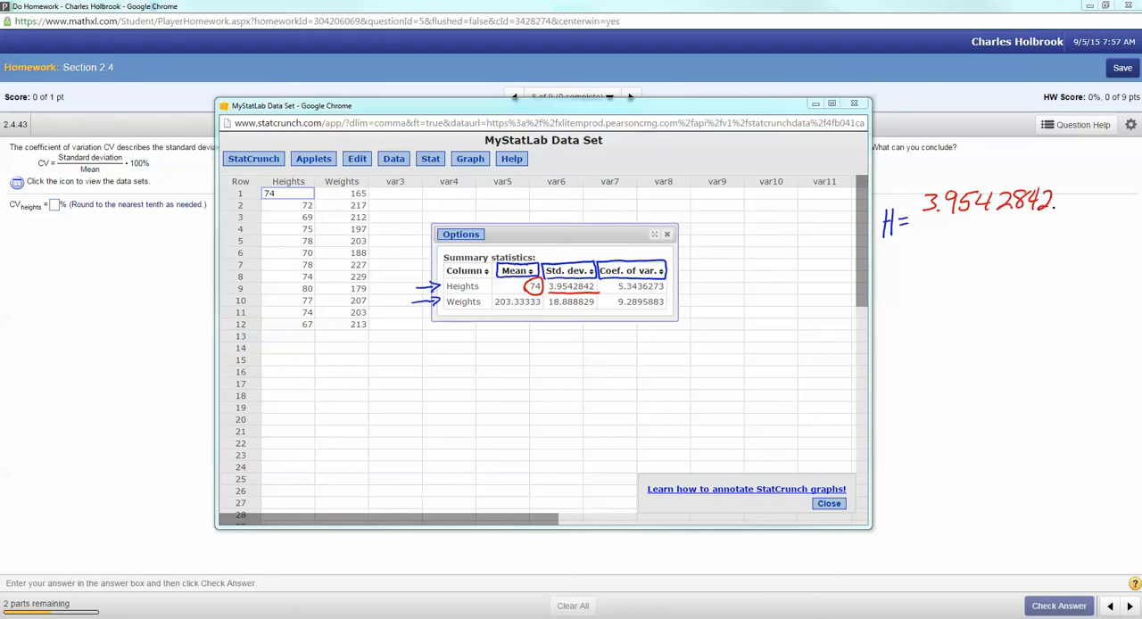
drag(919, 219, 1052, 218)
mouse_move(968, 230)
mouse_down()
mouse_move(972, 251)
mouse_move(993, 245)
mouse_move(994, 255)
mouse_up()
mouse_move(1067, 194)
mouse_down()
mouse_move(1057, 239)
mouse_move(1079, 212)
mouse_move(1093, 222)
mouse_move(1106, 205)
mouse_move(1094, 230)
mouse_up()
mouse_move(1099, 221)
mouse_down()
mouse_move(1115, 218)
mouse_move(1108, 237)
mouse_up()
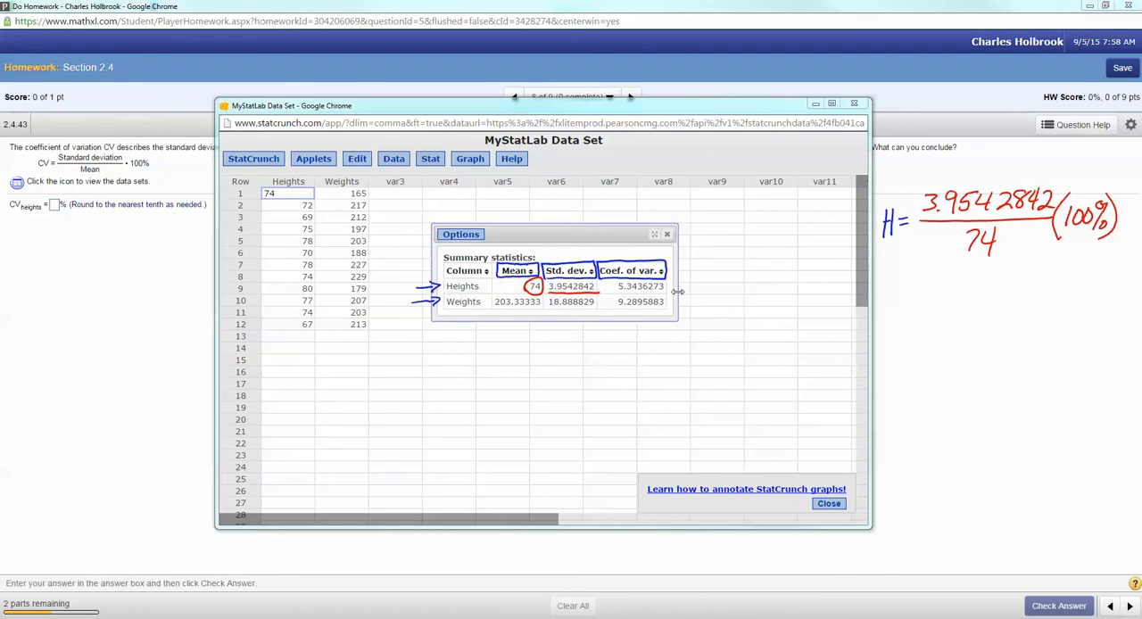
Step: Highlight the Heights coefficient of variation, then switch to the web2.0calc.com calculator and box its web address
drag(664, 288, 617, 286)
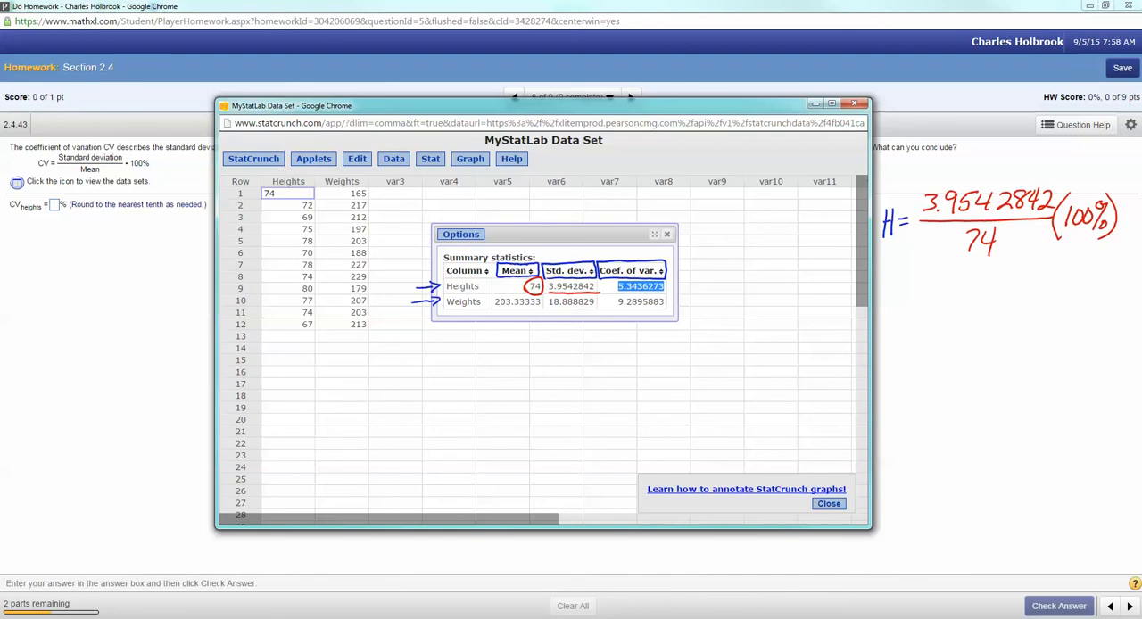
drag(0, 234, 428, 190)
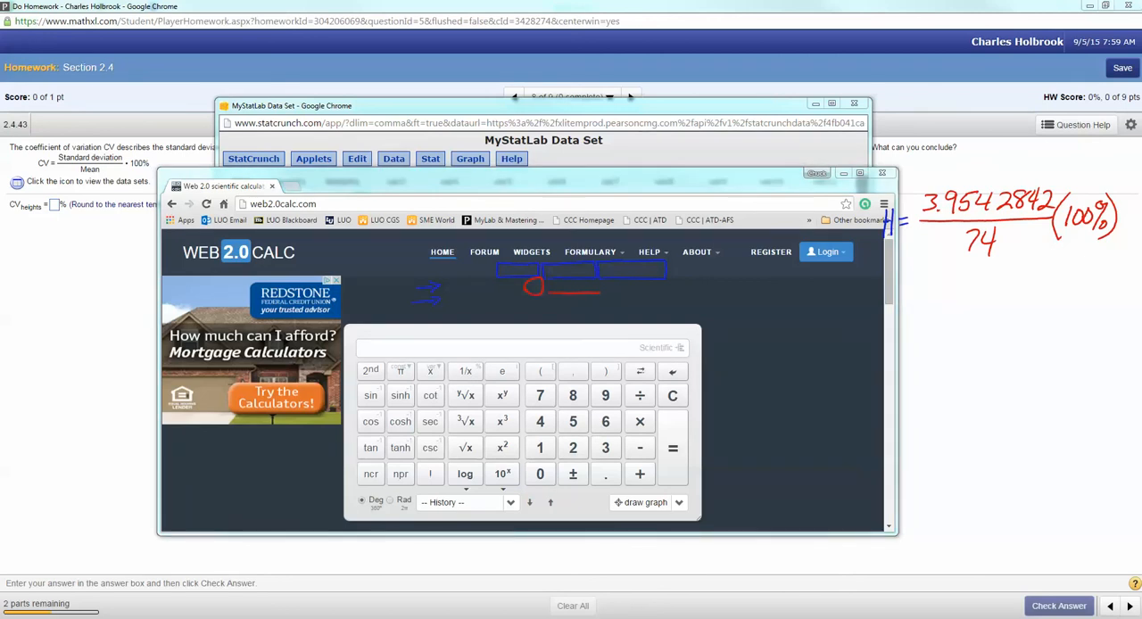
mouse_move(240, 213)
mouse_down()
mouse_move(323, 212)
mouse_move(332, 200)
mouse_move(237, 194)
mouse_move(238, 214)
mouse_up()
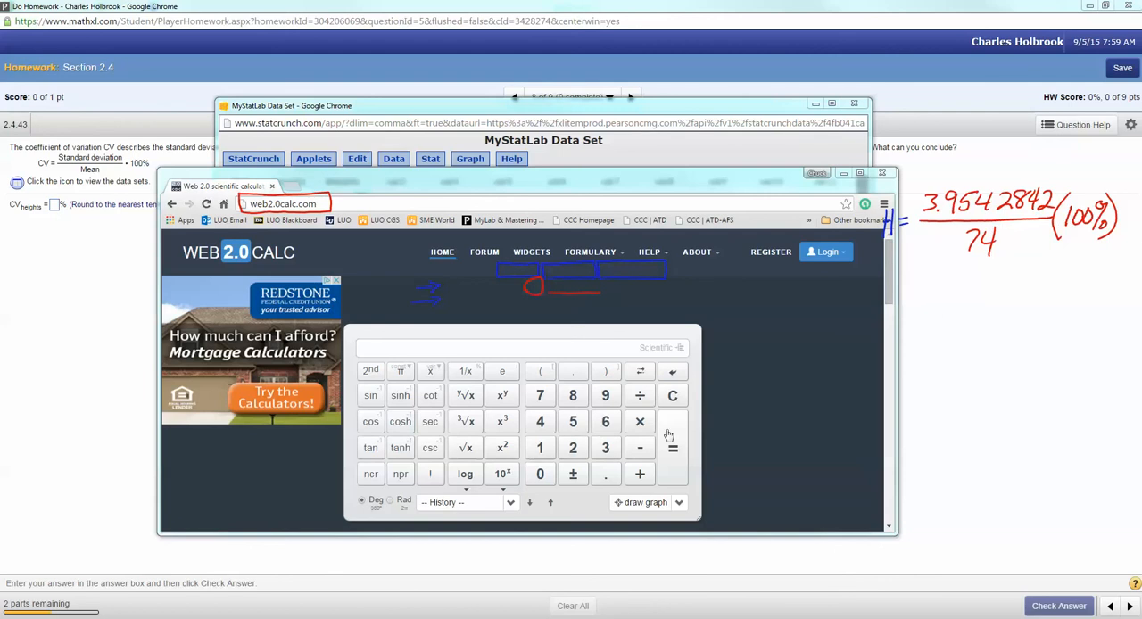
Step: Calculate 3.9542842/74*100 in the scientific calculator
click(605, 449)
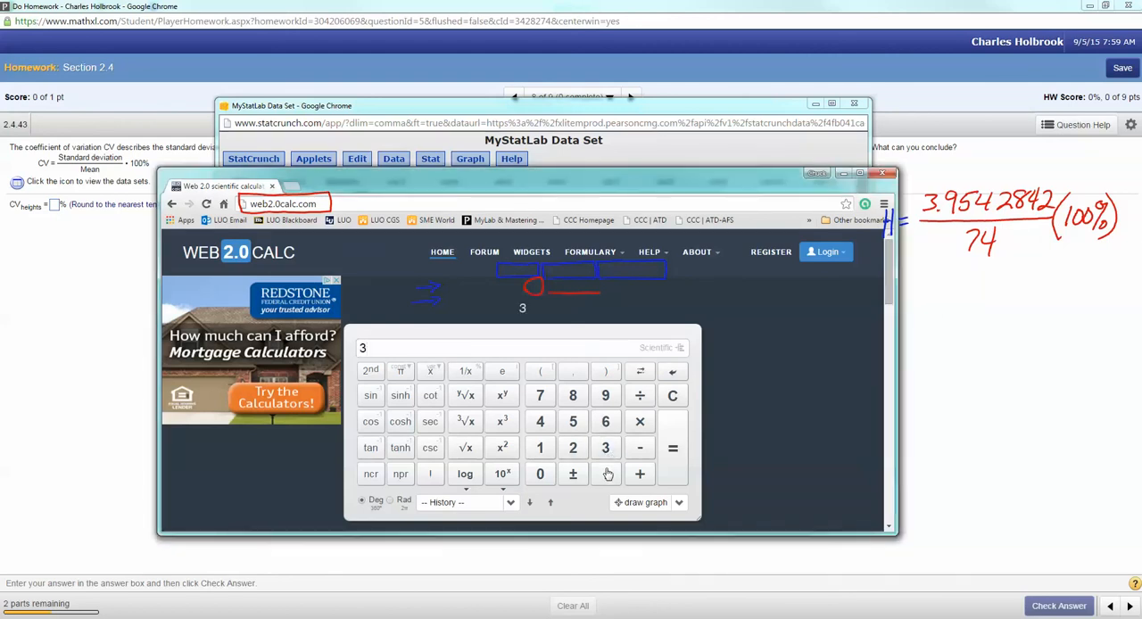
text(.9542842)
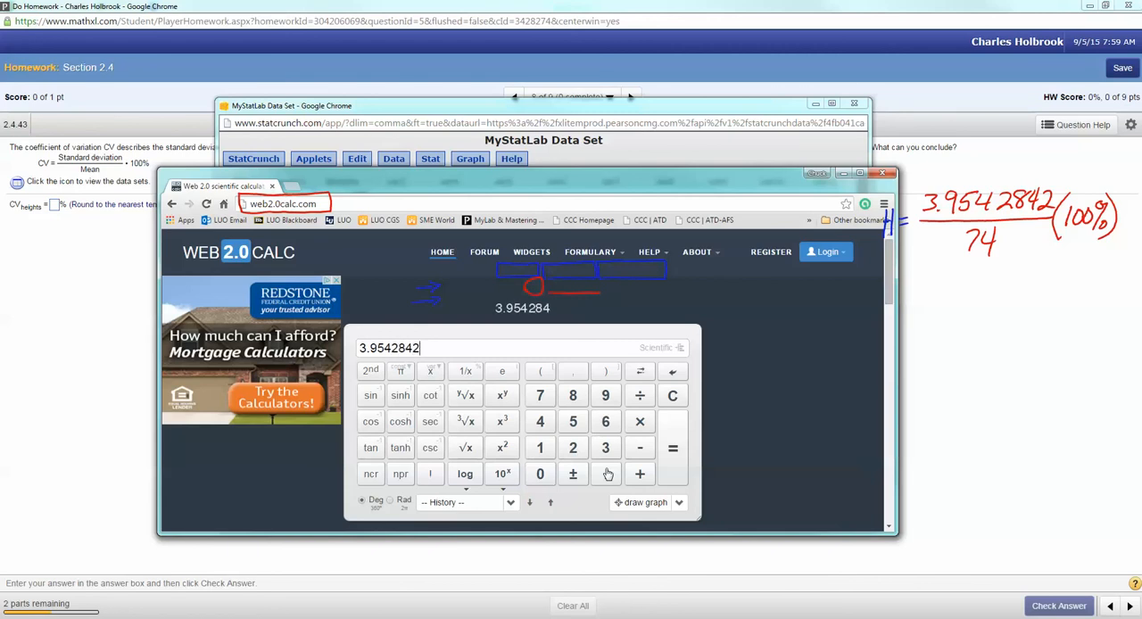
click(639, 402)
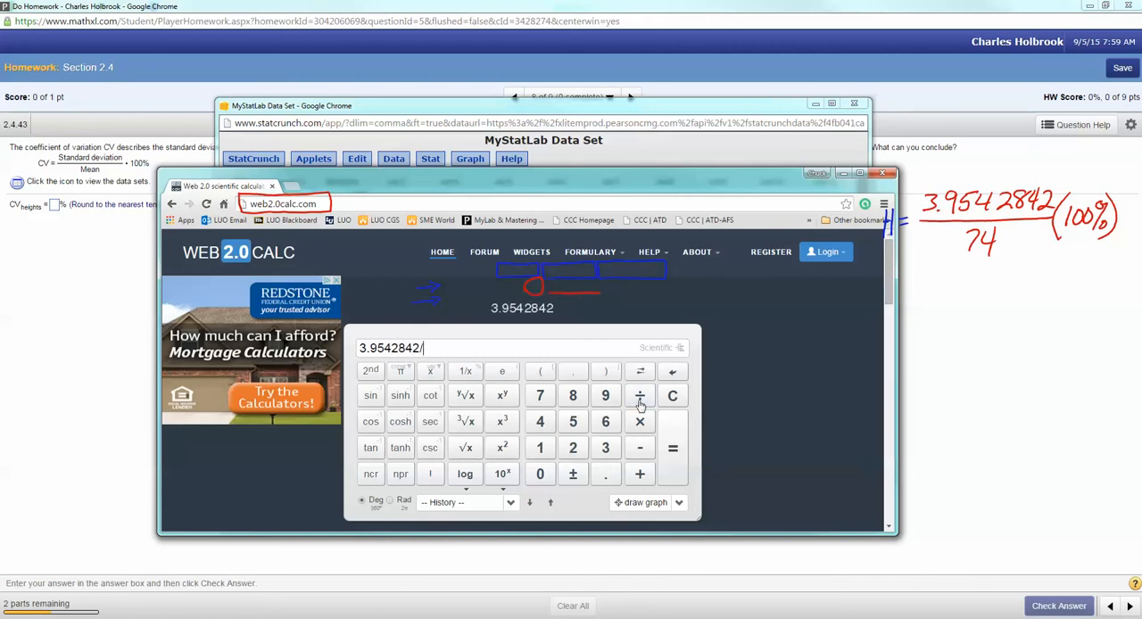
text(74)
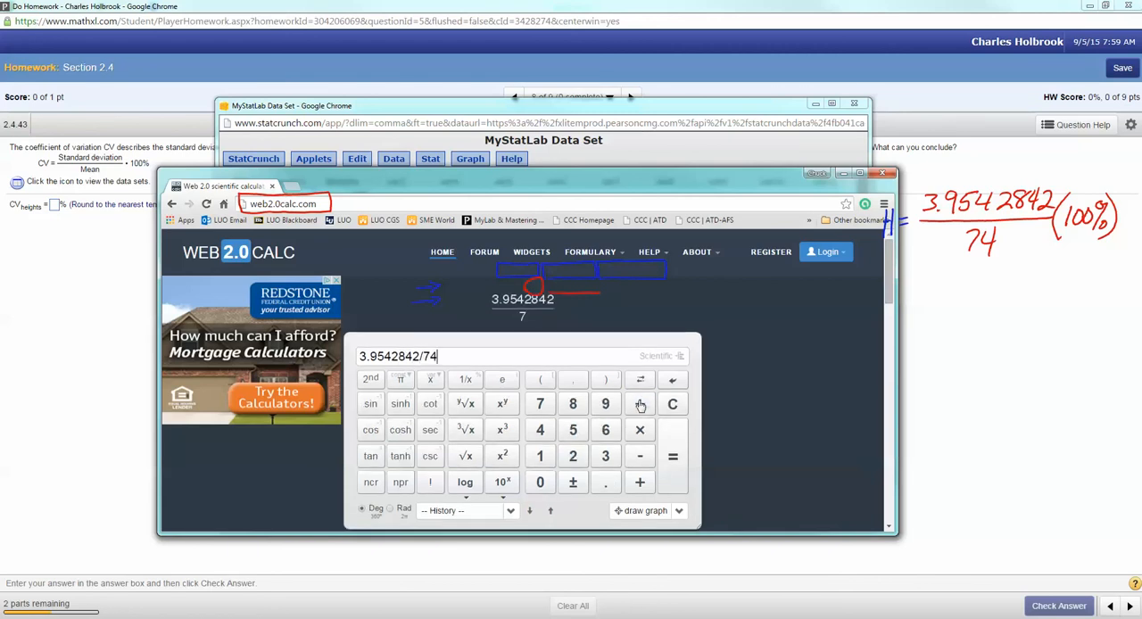
click(639, 431)
text(100)
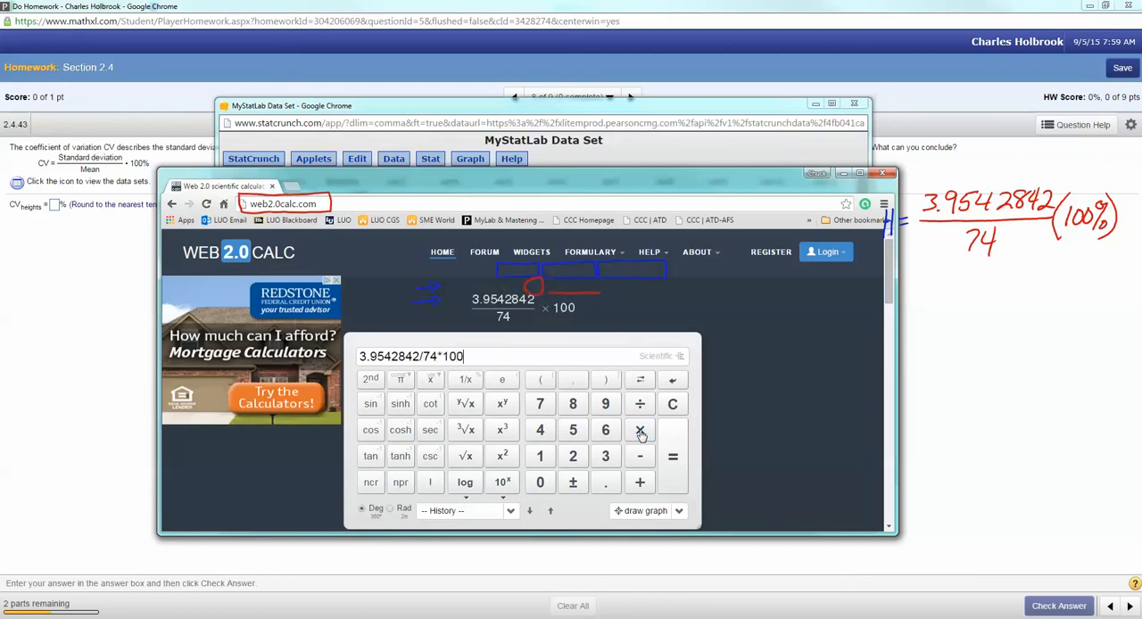
drag(468, 314, 544, 312)
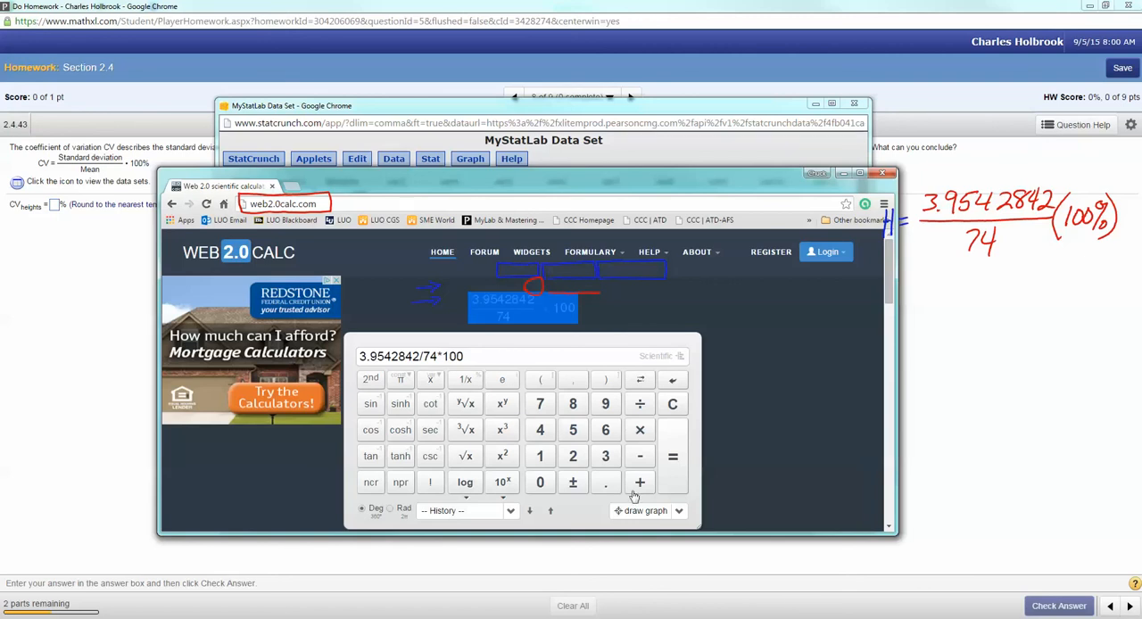
click(576, 513)
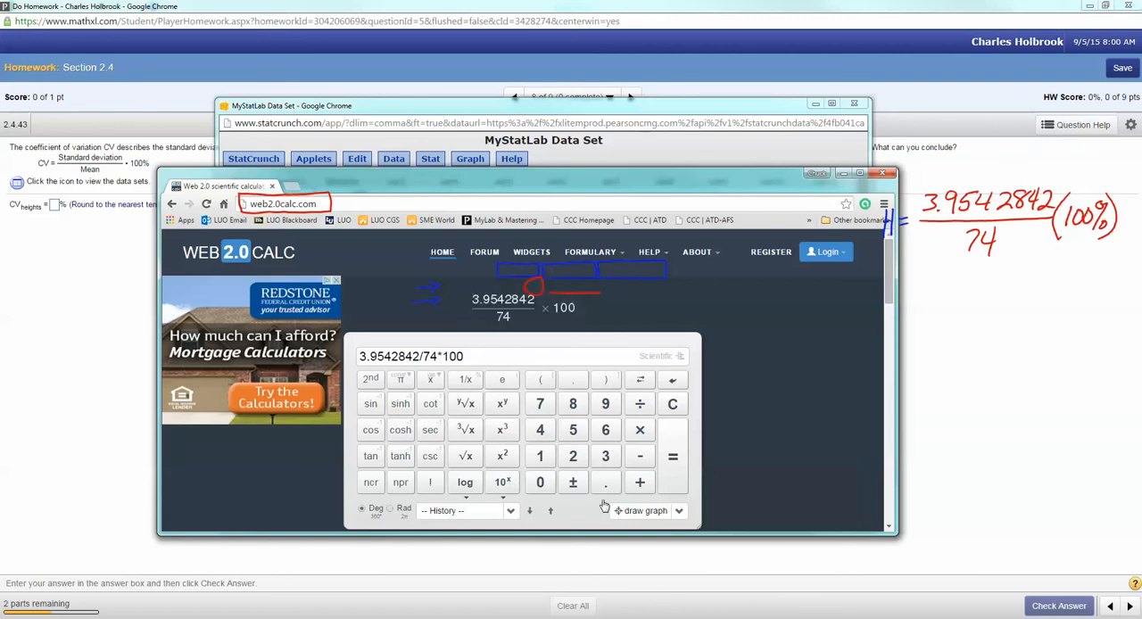
click(672, 459)
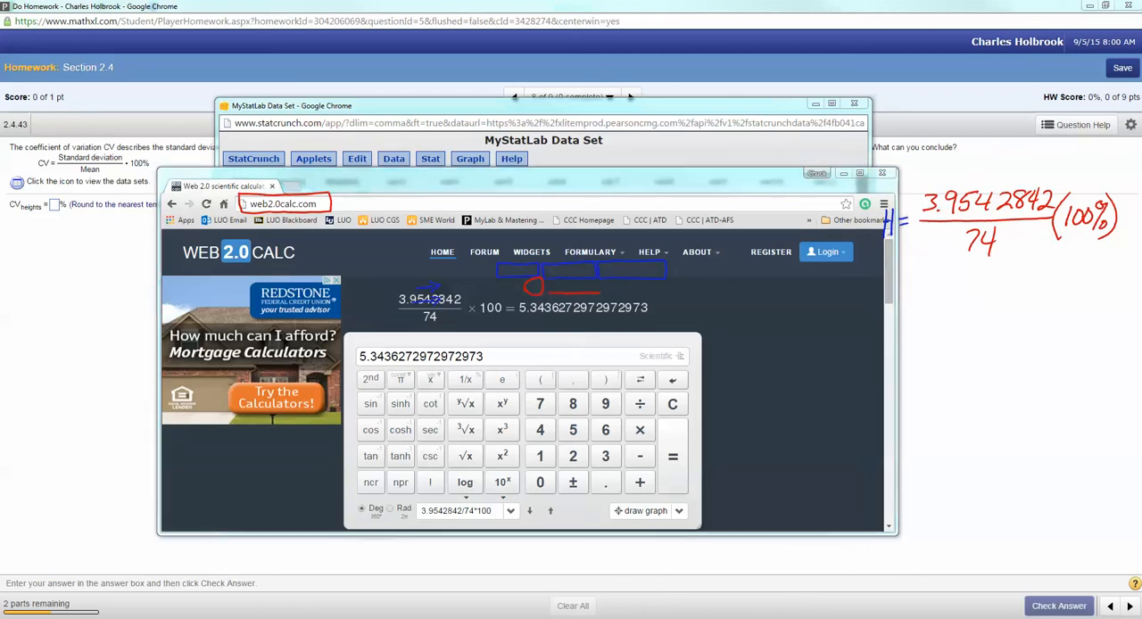
Step: Handwrite the calculated result 5.34362729 under the Heights formula
mouse_move(910, 278)
mouse_down()
mouse_move(906, 297)
mouse_move(926, 272)
mouse_move(939, 287)
mouse_move(931, 297)
mouse_move(958, 300)
mouse_move(984, 280)
mouse_move(976, 298)
mouse_up()
mouse_move(1002, 274)
mouse_down()
mouse_move(996, 293)
mouse_move(1061, 292)
mouse_up()
click(1044, 286)
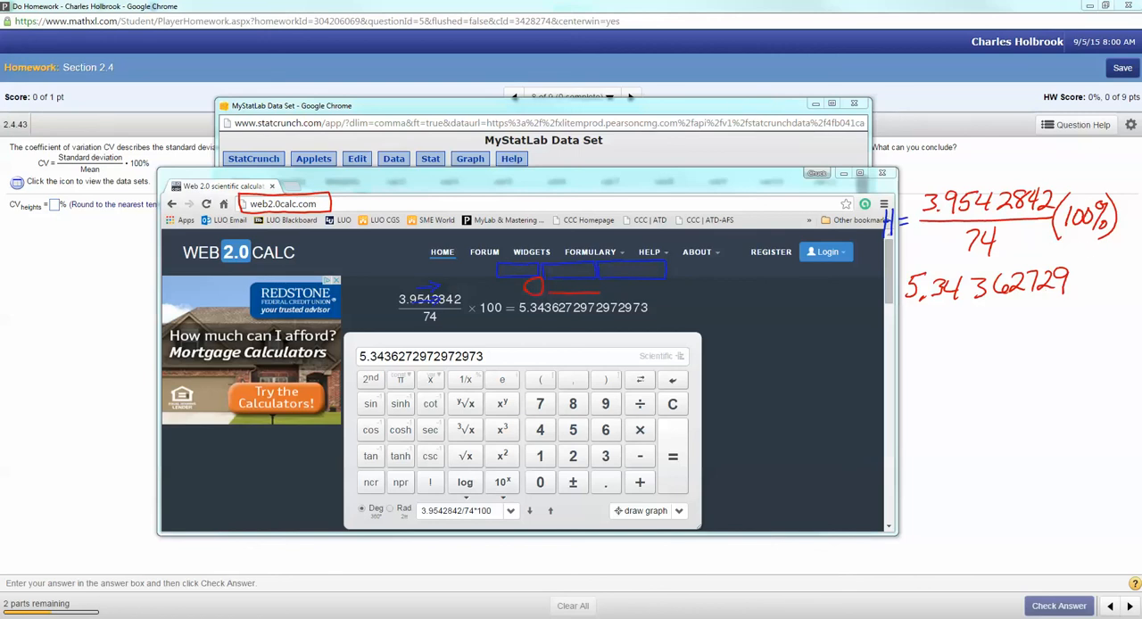
Step: Minimize the calculator and compare the Heights standard deviation and coefficient of variation in StatCrunch with the handwritten result
click(844, 174)
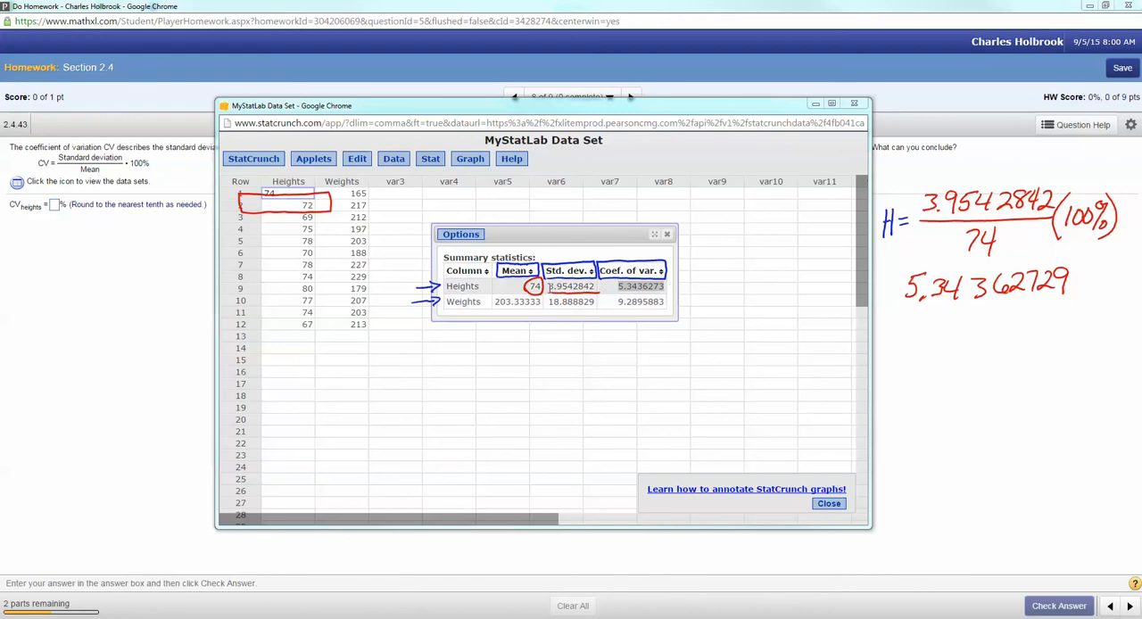
drag(547, 286, 595, 288)
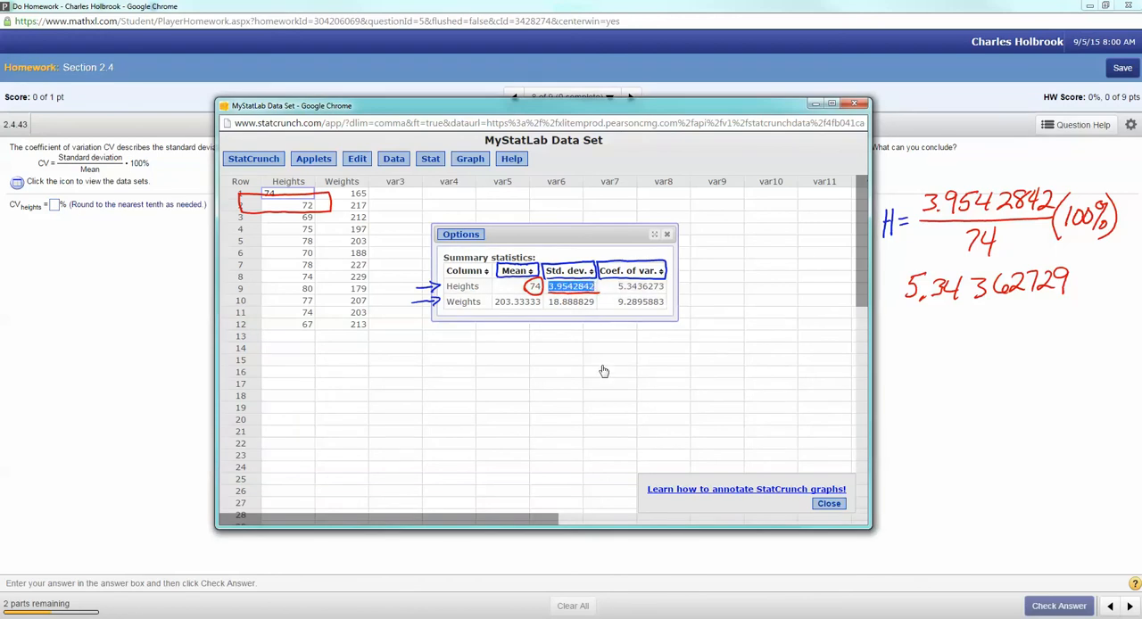
click(618, 286)
drag(618, 286, 669, 286)
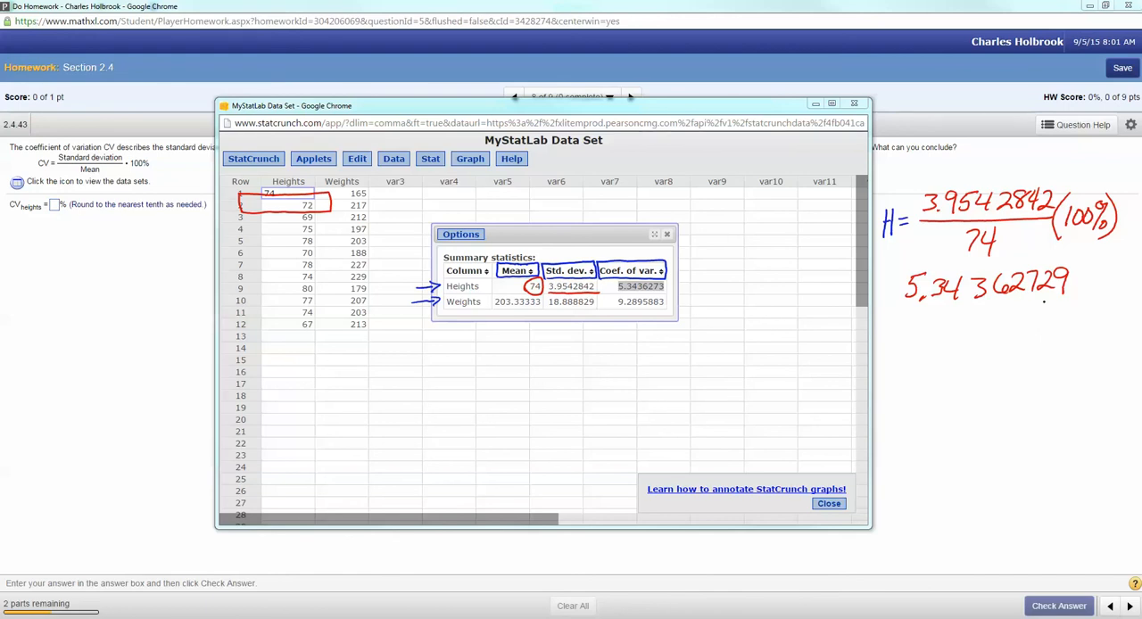
mouse_move(1037, 304)
mouse_down()
mouse_move(1043, 296)
mouse_move(1052, 309)
mouse_up()
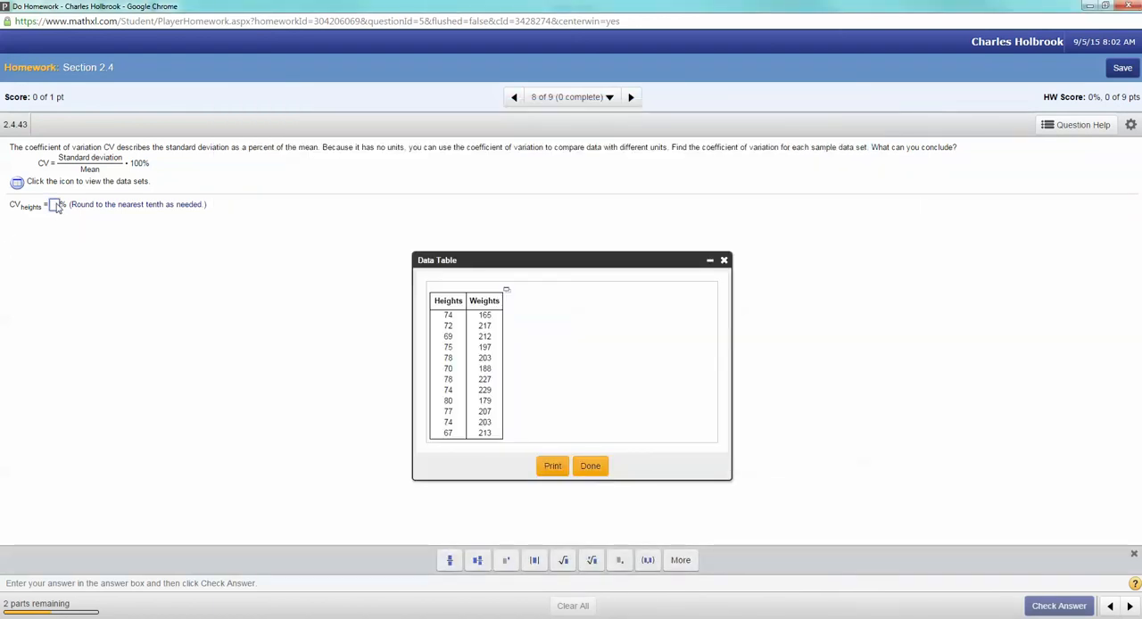
Step: Enter 5.3 as the heights coefficient of variation in the homework, check the answer and dismiss the feedback
click(55, 205)
text(5.)
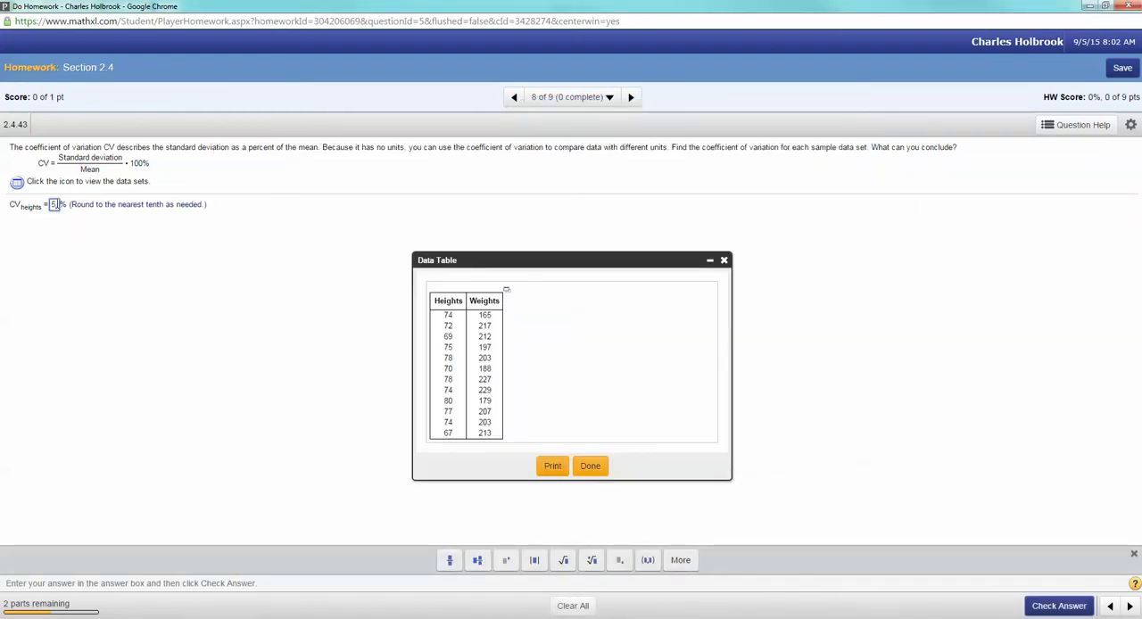
text(3)
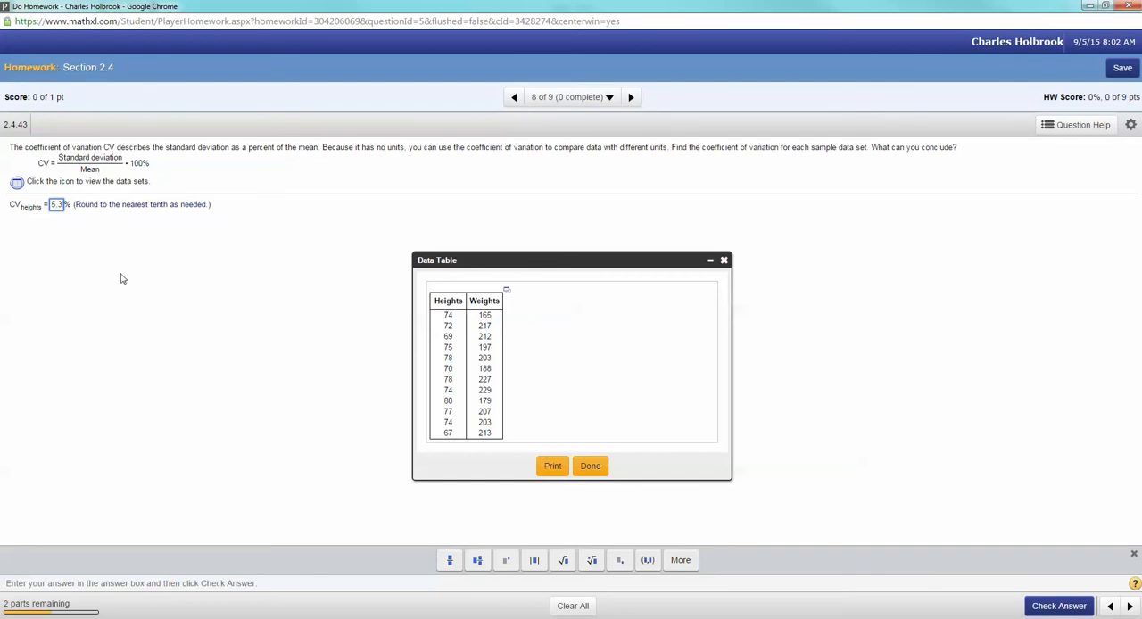
click(1057, 606)
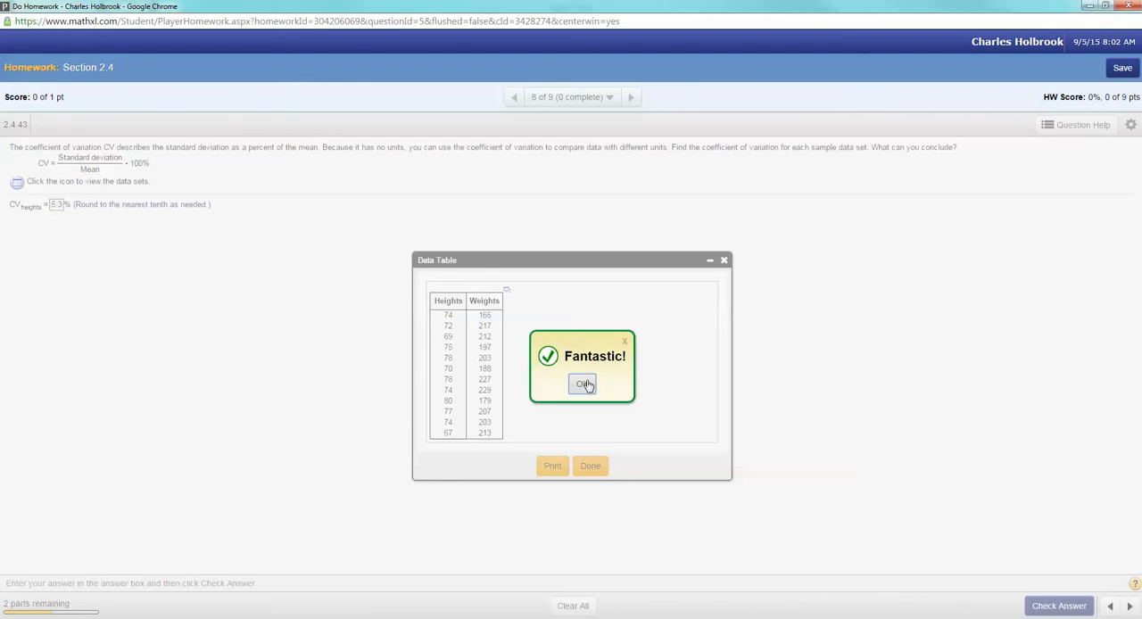
click(581, 384)
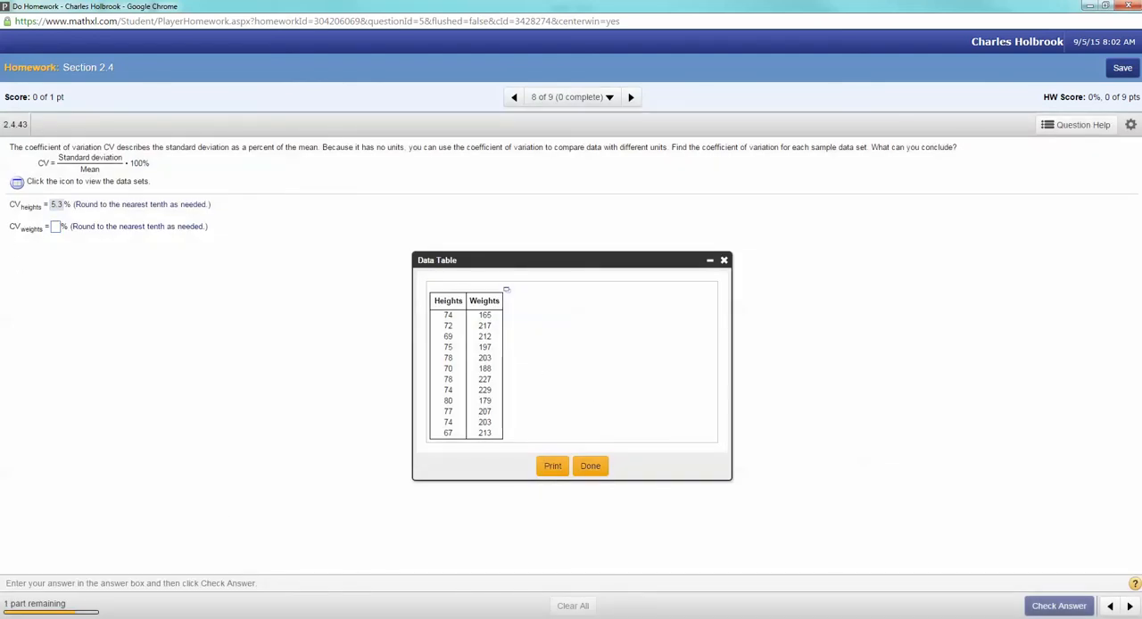
Step: Look up the Weights coefficient of variation in StatCrunch, enter 9.3 as the weights answer in the homework, check it and dismiss the feedback
click(514, 568)
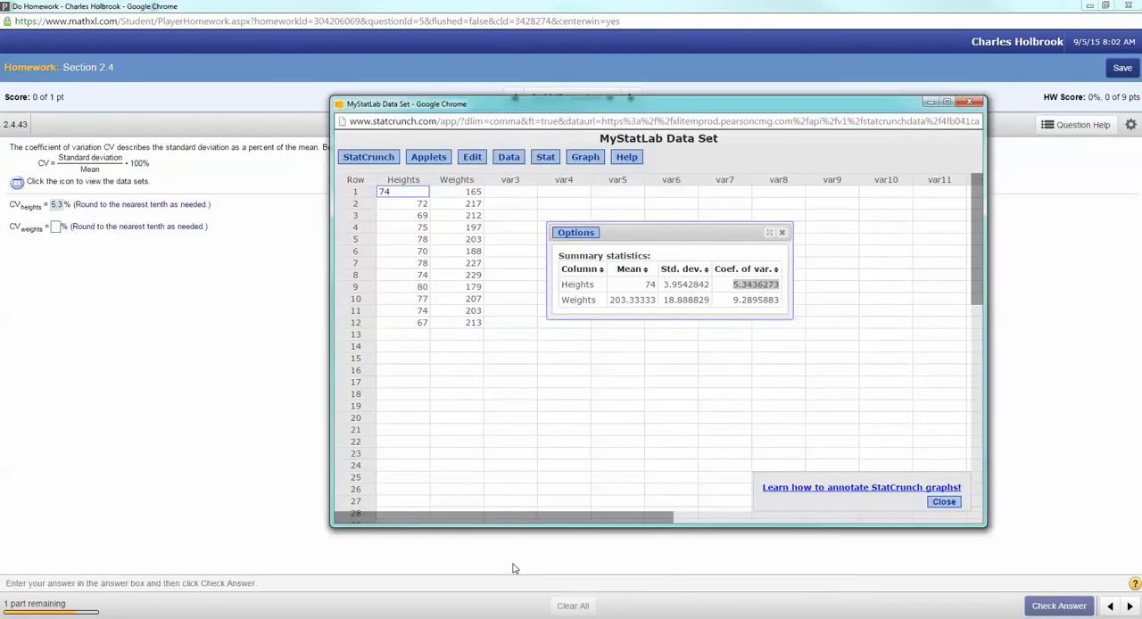
drag(731, 301, 782, 312)
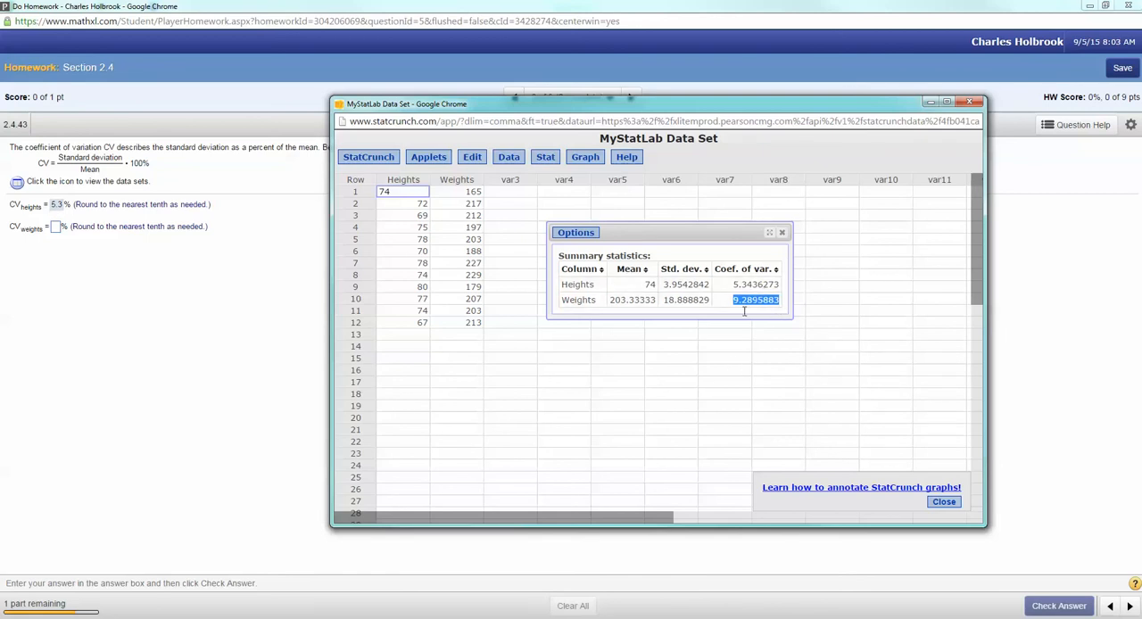
click(56, 229)
text(9.3)
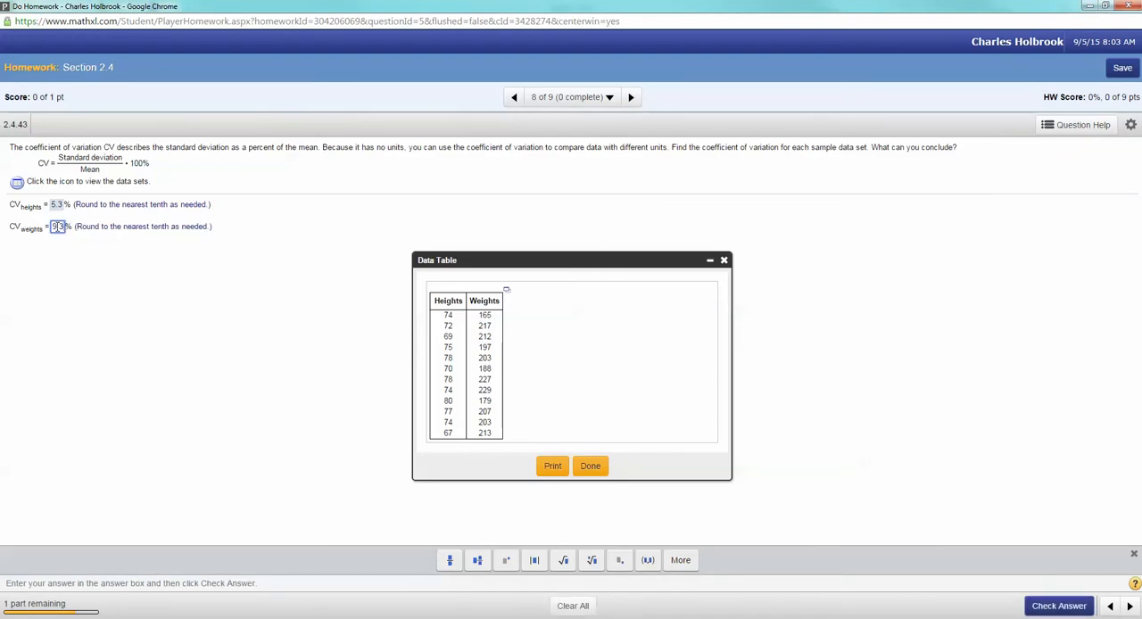
key(Return)
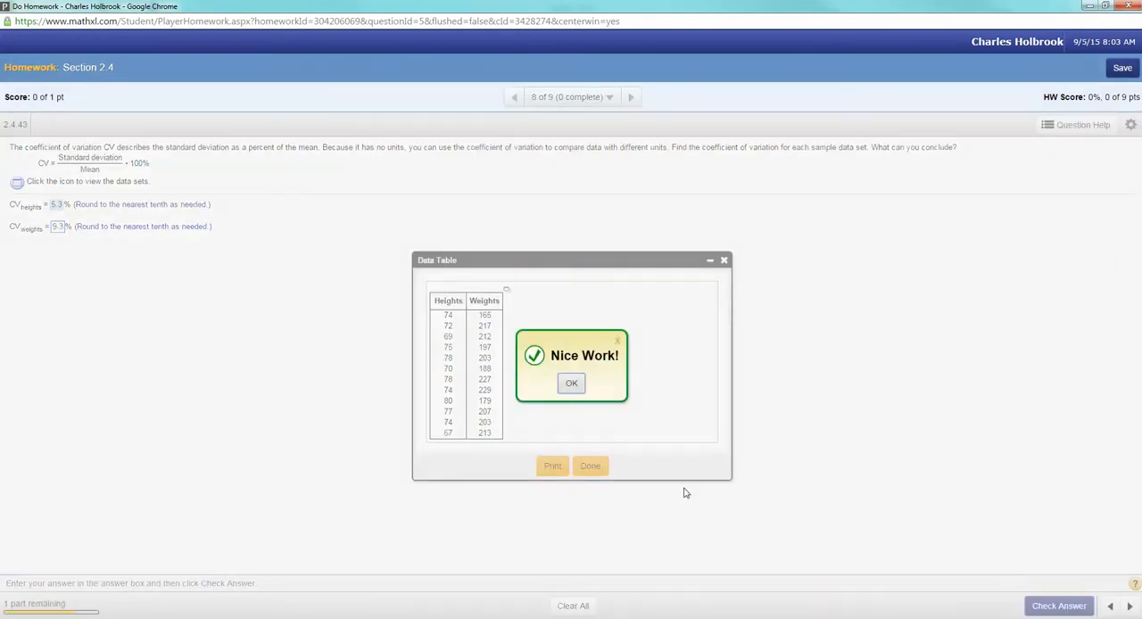
click(570, 383)
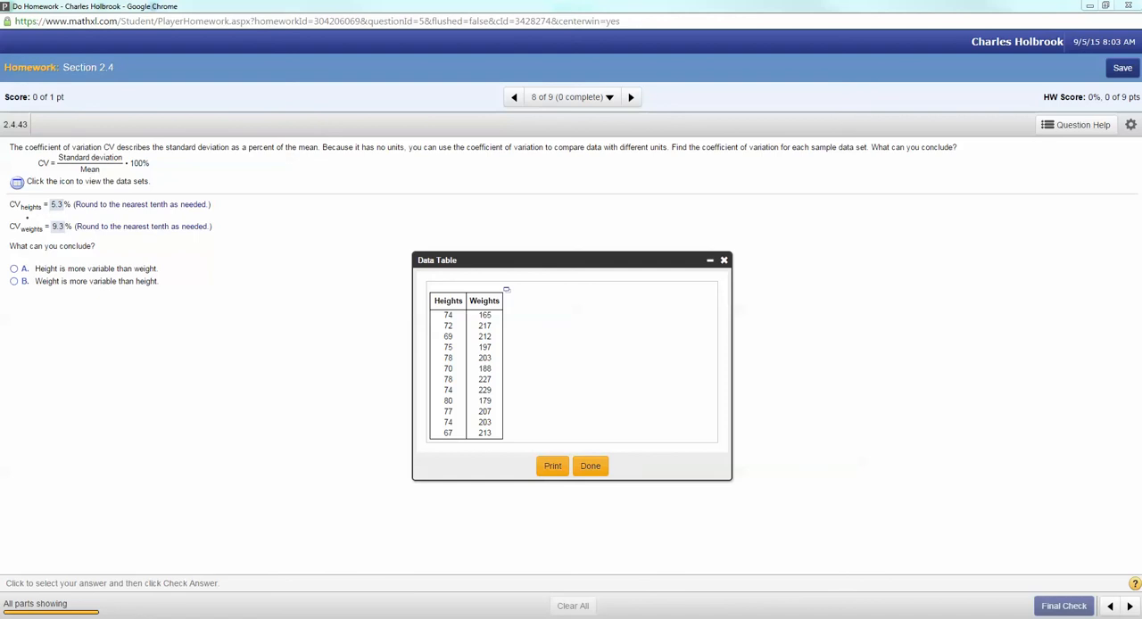
Step: Handwrite "CV_H = 5.3%" in red in the blank area beside the data table
mouse_move(829, 215)
mouse_down()
mouse_move(831, 241)
mouse_move(846, 239)
mouse_move(852, 210)
mouse_move(858, 240)
mouse_up()
mouse_move(857, 234)
mouse_down()
mouse_move(857, 250)
mouse_move(889, 215)
mouse_up()
mouse_move(872, 226)
mouse_down()
mouse_move(901, 228)
mouse_move(898, 237)
mouse_move(933, 208)
mouse_move(938, 237)
mouse_up()
click(924, 233)
mouse_move(974, 204)
mouse_down()
mouse_move(967, 239)
mouse_move(976, 232)
mouse_up()
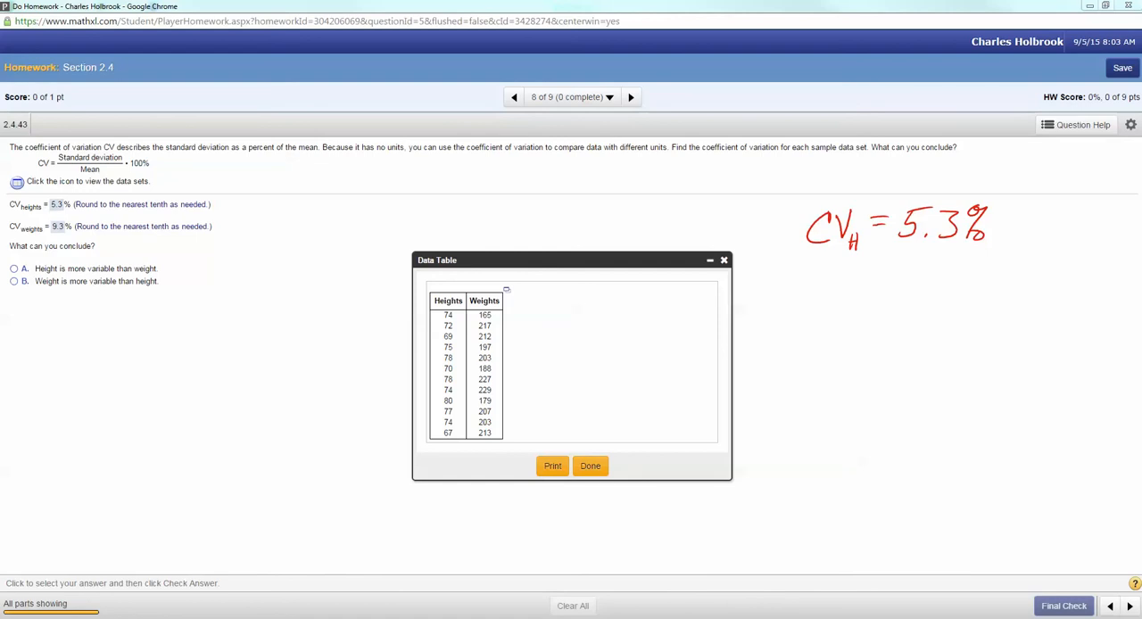
Step: Handwrite "CV_W = 9.3%" in blue below the heights value and draw an arrow pointing to it
mouse_move(819, 273)
mouse_down()
mouse_move(820, 302)
mouse_move(844, 270)
mouse_move(850, 306)
mouse_move(885, 273)
mouse_up()
mouse_move(867, 283)
mouse_down()
mouse_move(916, 272)
mouse_move(911, 296)
mouse_move(935, 295)
mouse_up()
click(918, 292)
drag(960, 260, 958, 296)
mouse_move(968, 286)
mouse_down()
mouse_move(967, 297)
mouse_move(981, 273)
mouse_move(1004, 284)
mouse_up()
Step: Handwrite "More Variable Data Set" in blue beneath the weights value, undoing the stray letter started on the second line
mouse_move(891, 322)
mouse_down()
mouse_move(917, 337)
mouse_move(948, 324)
mouse_up()
mouse_move(953, 328)
mouse_down()
mouse_move(973, 333)
mouse_move(1004, 313)
mouse_move(1031, 332)
mouse_move(1045, 319)
mouse_move(1076, 330)
mouse_move(1105, 317)
mouse_up()
click(908, 361)
drag(908, 357, 889, 375)
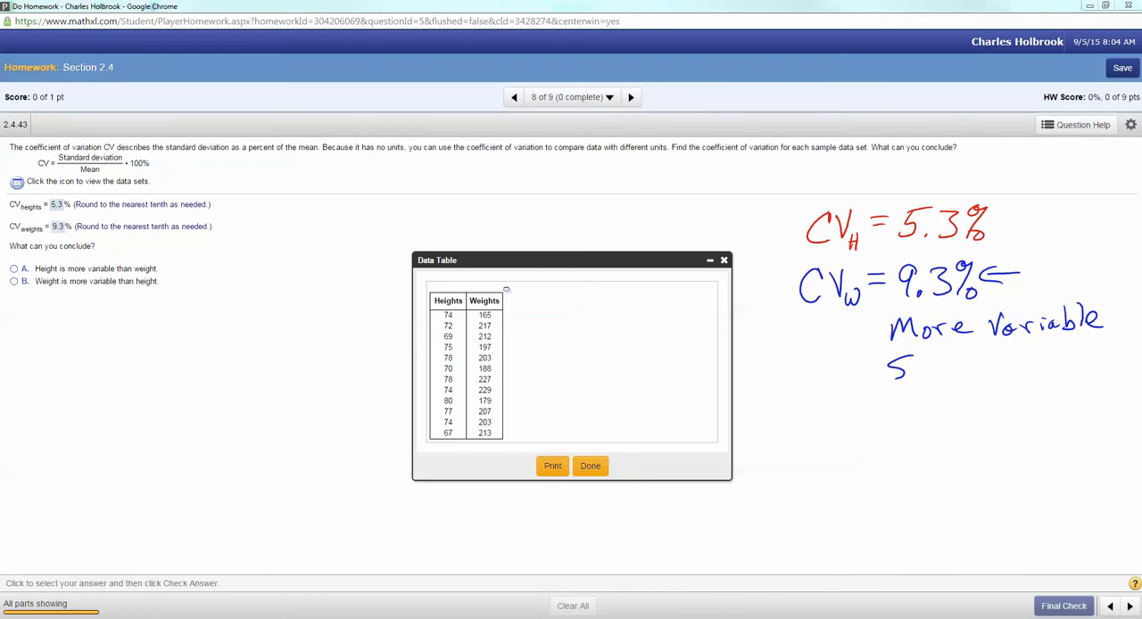
key(ctrl+z)
mouse_move(892, 359)
mouse_down()
mouse_move(892, 380)
mouse_move(914, 379)
mouse_move(936, 355)
mouse_up()
drag(937, 368, 957, 376)
drag(971, 369, 1013, 352)
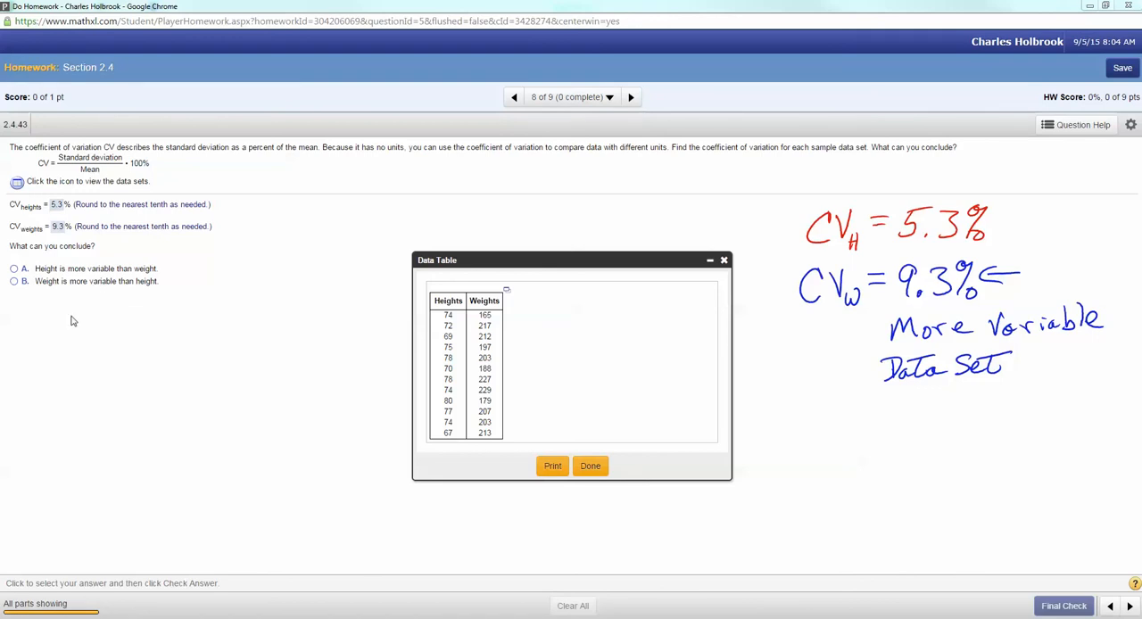
Step: Choose "Weight is more variable than height" as the conclusion and submit the question for its final check
click(14, 282)
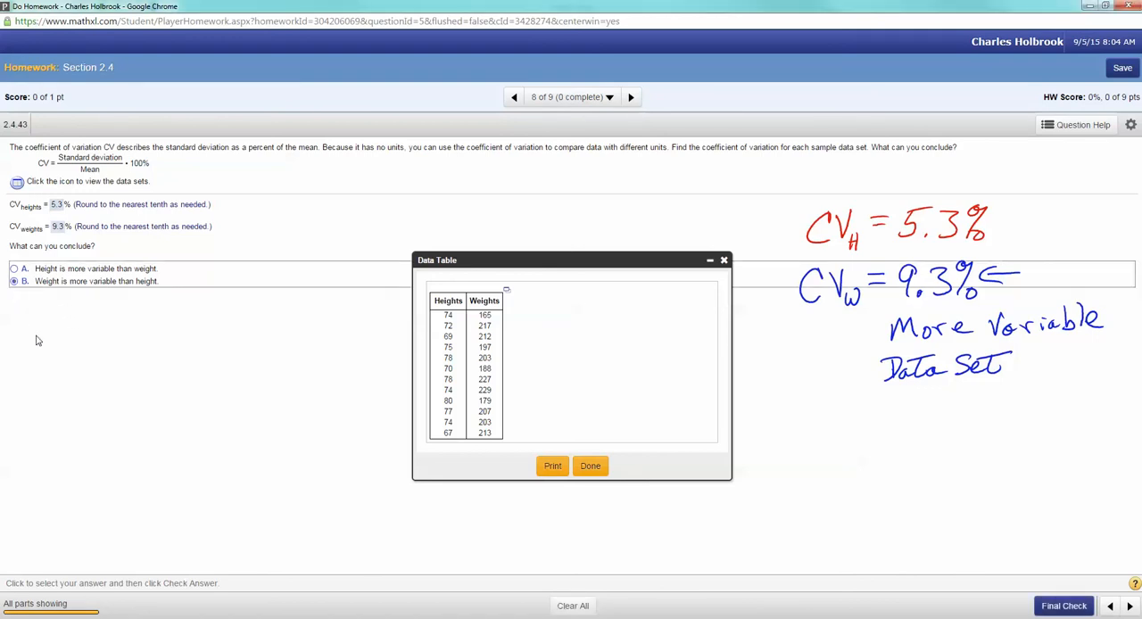
click(1063, 606)
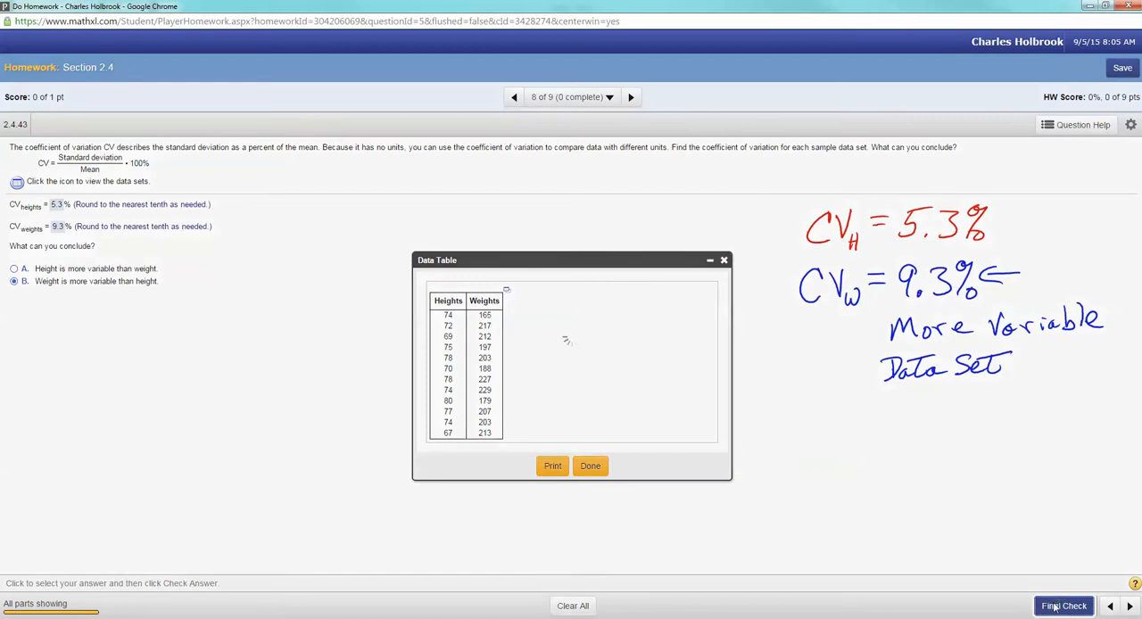